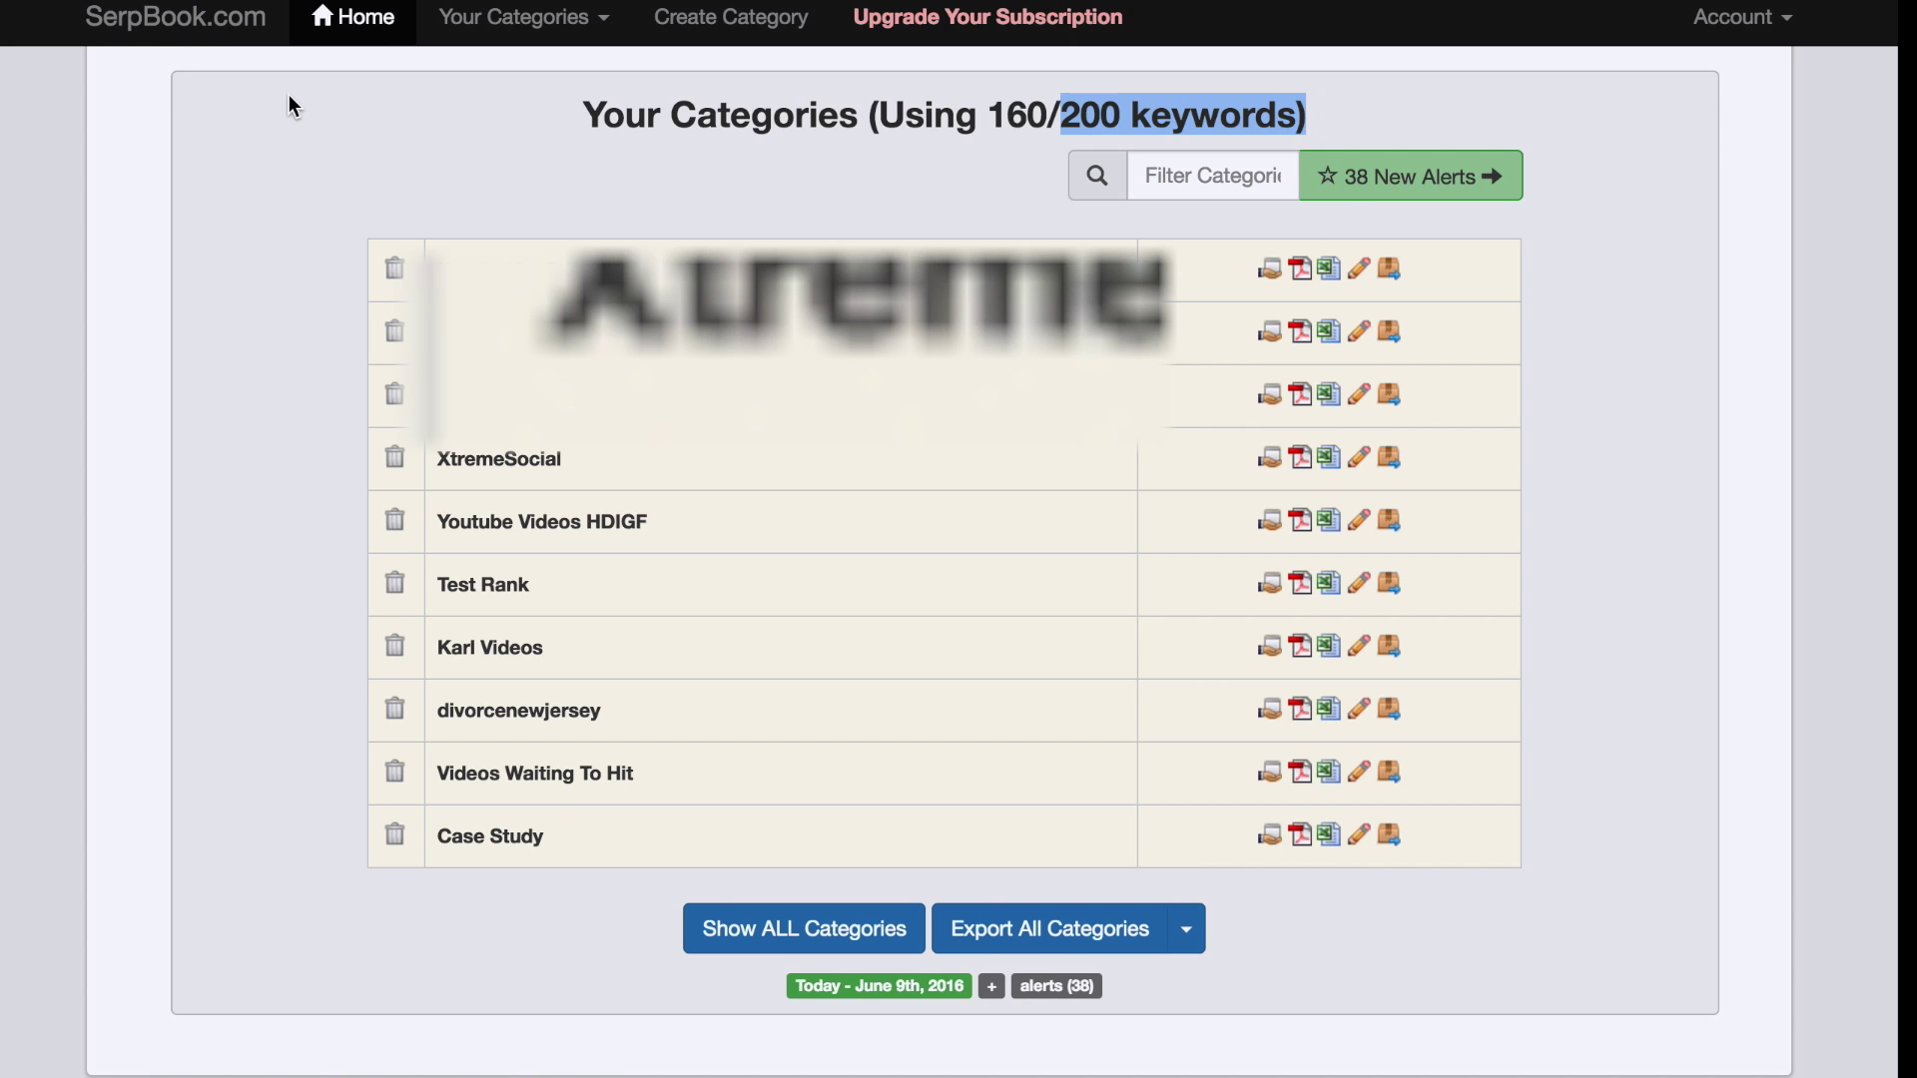
Highlight '200' in the 'Using 160/200 keywords' heading of Your Categories.
left_click(372, 176)
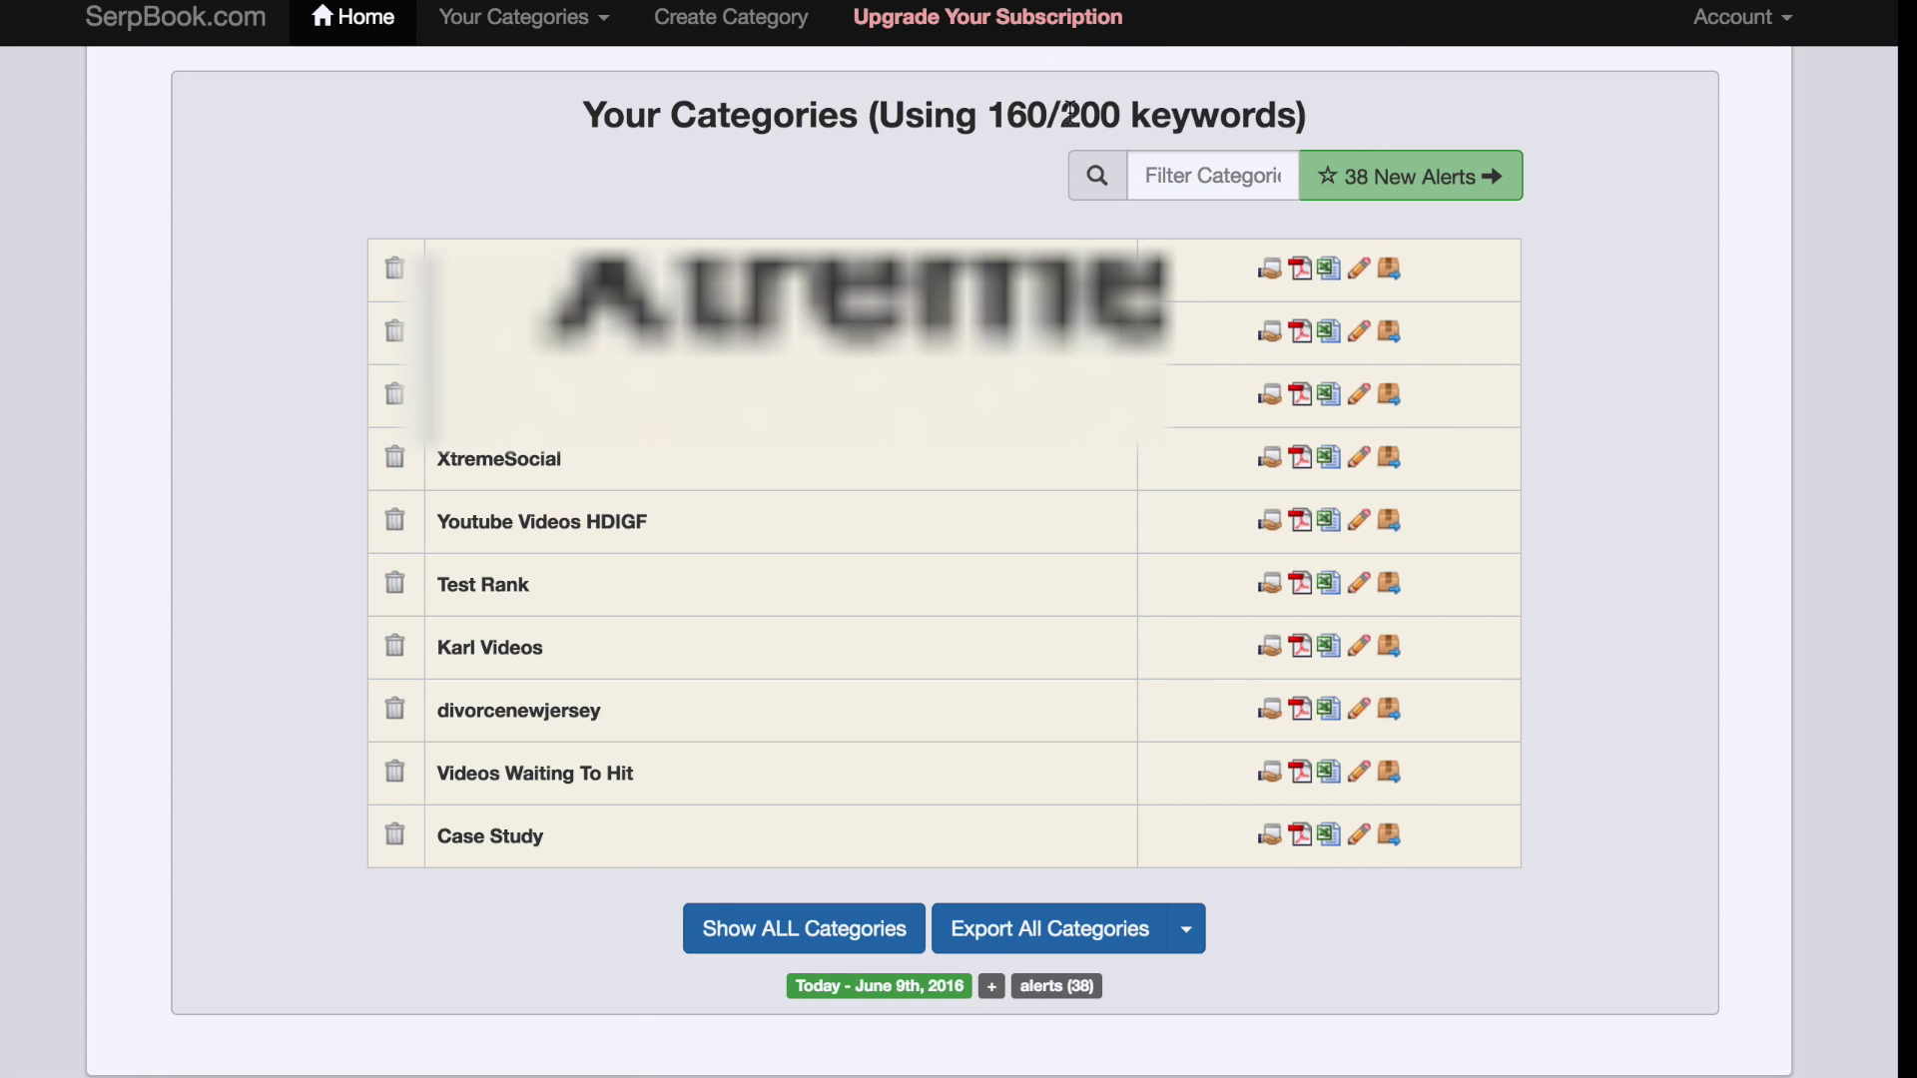
left_click(1061, 110)
left_click_drag(1061, 110, 1121, 112)
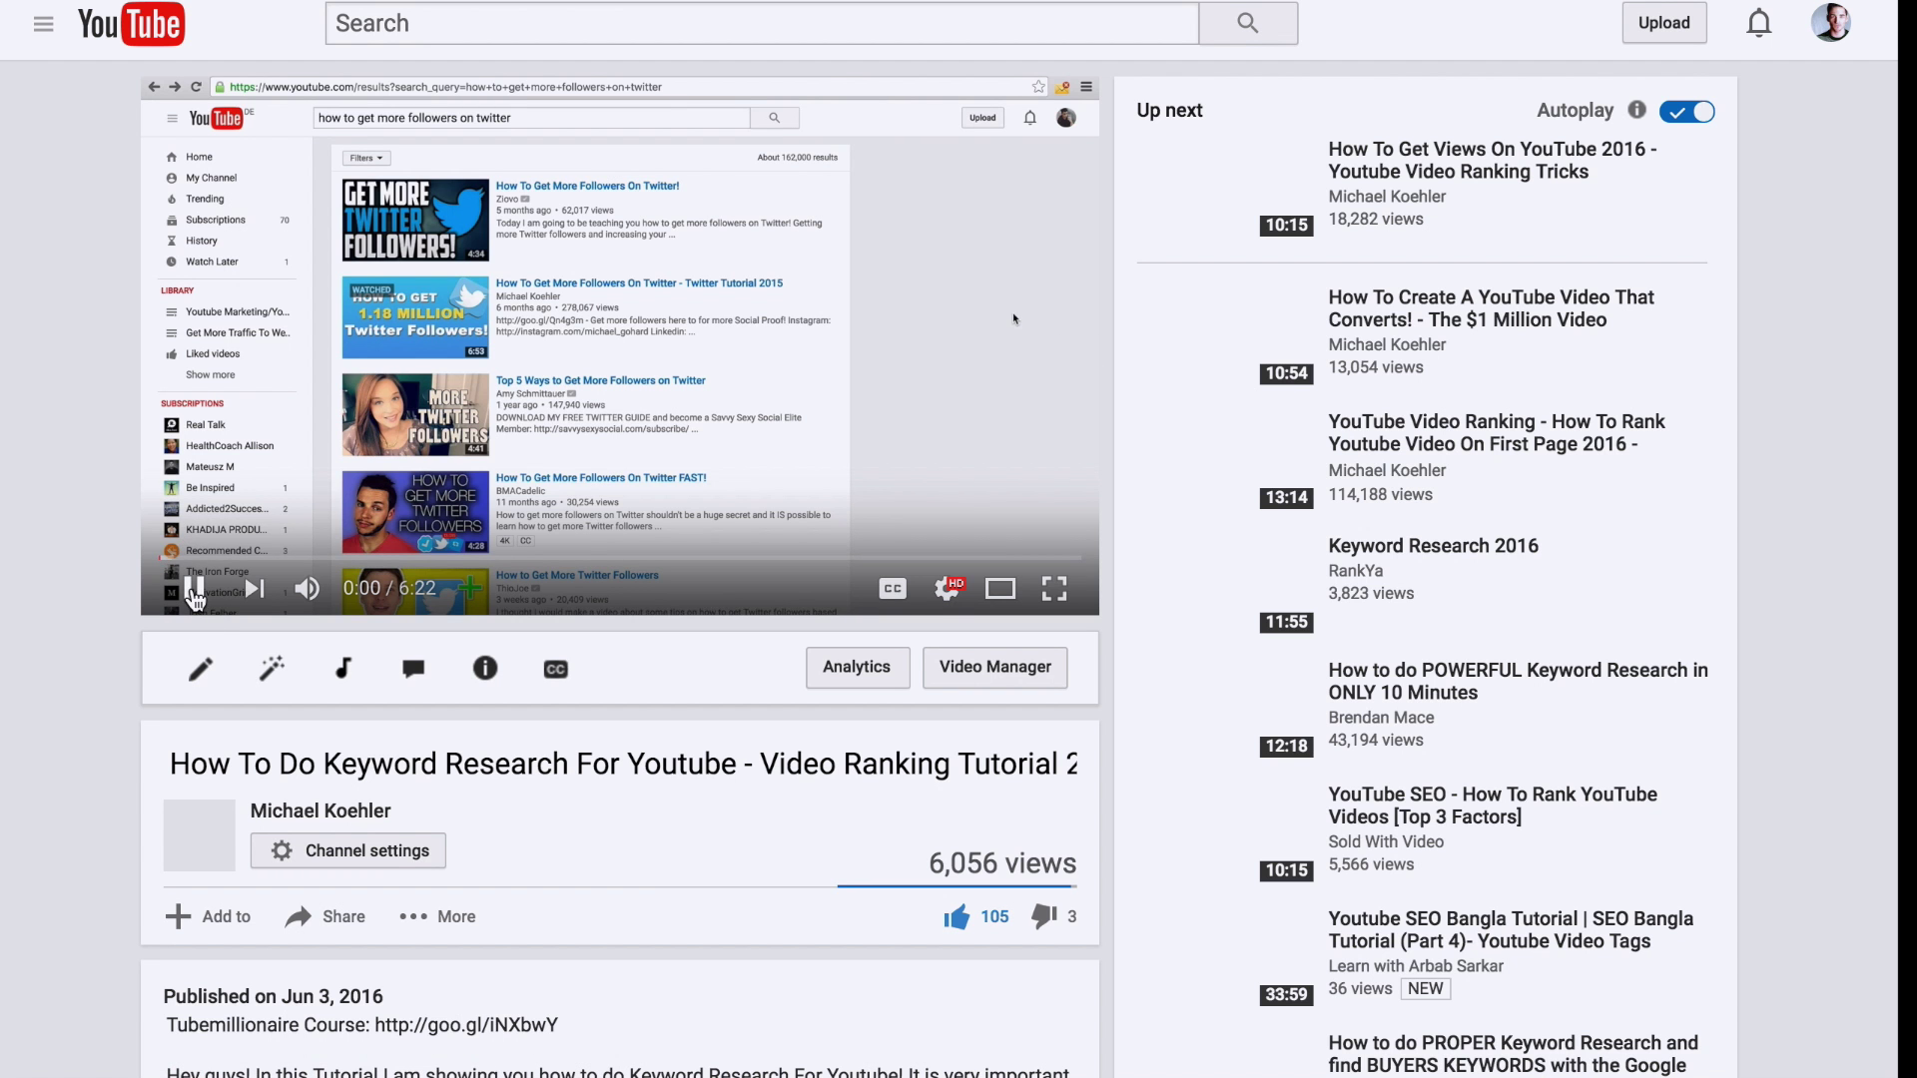
Pause the tutorial video, start a new SerpBook category, and make the video title editable.
left_click(195, 591)
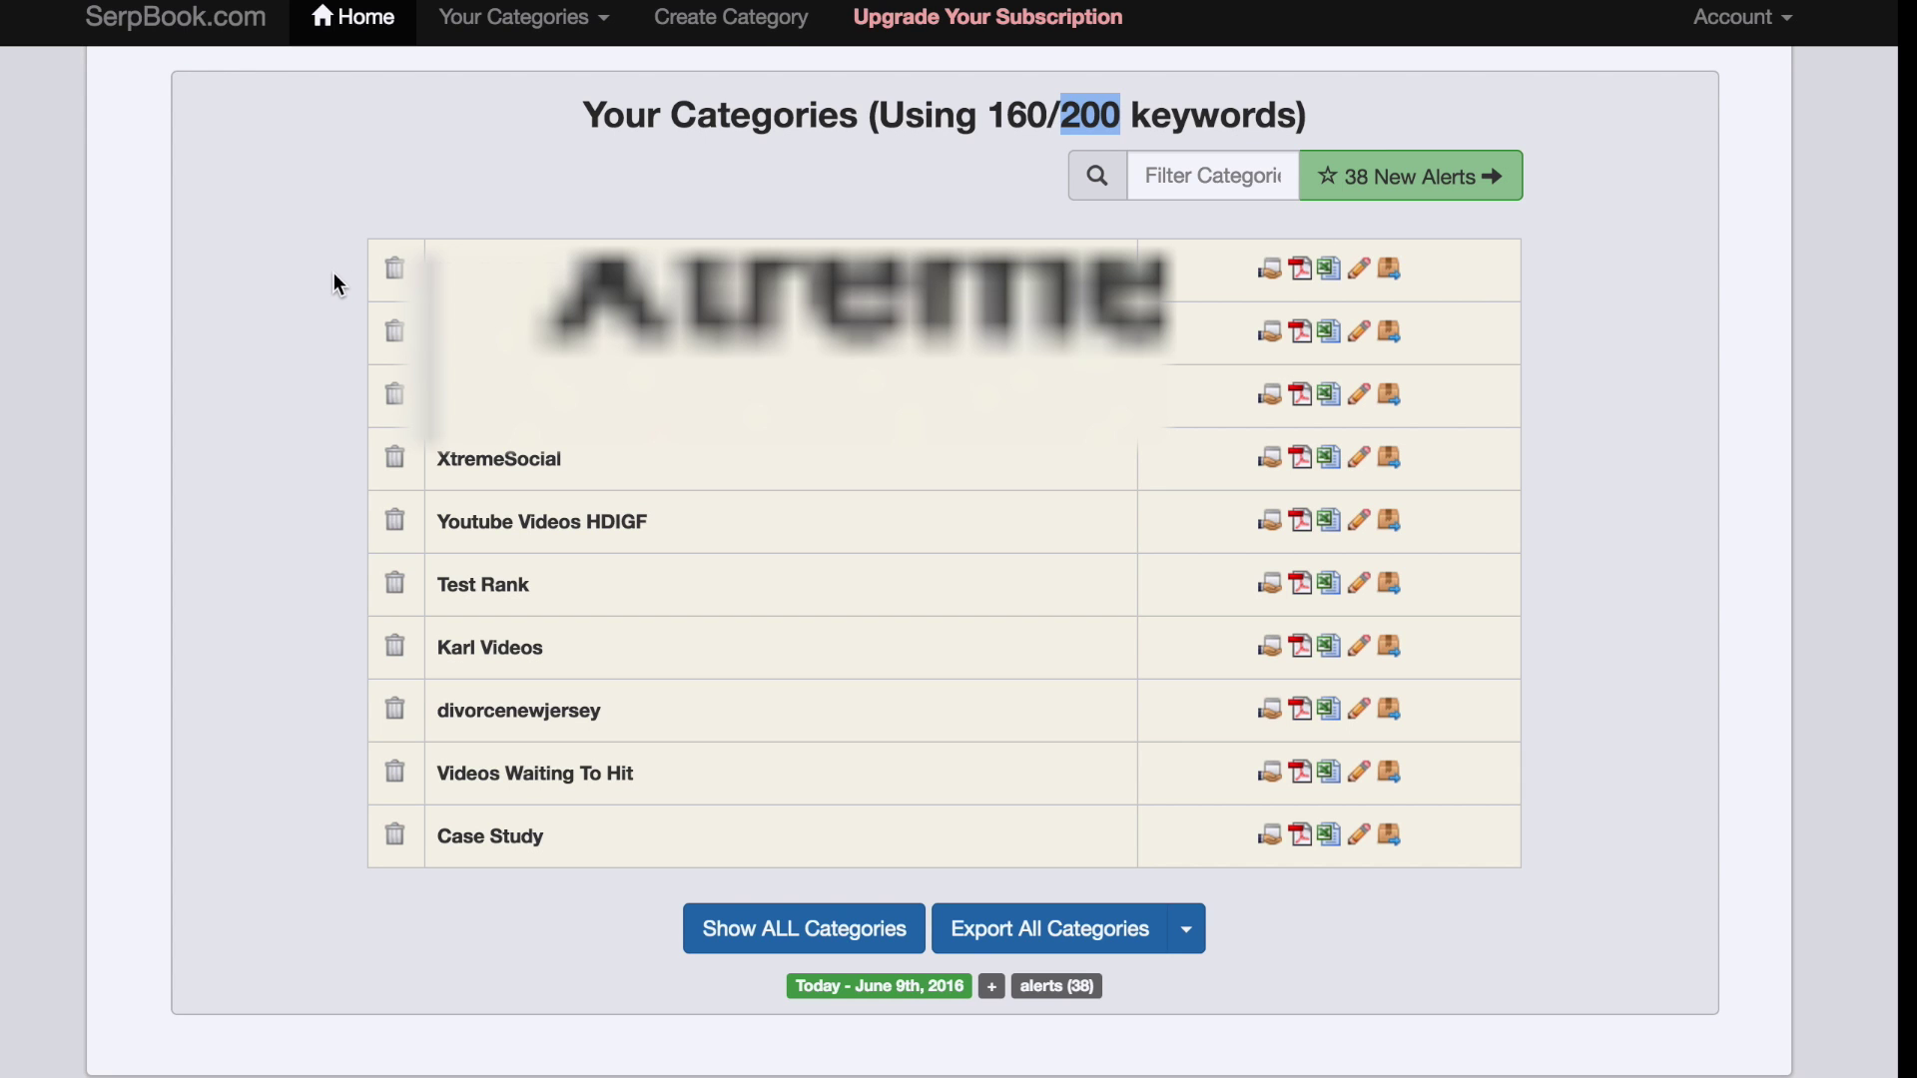
left_click(760, 22)
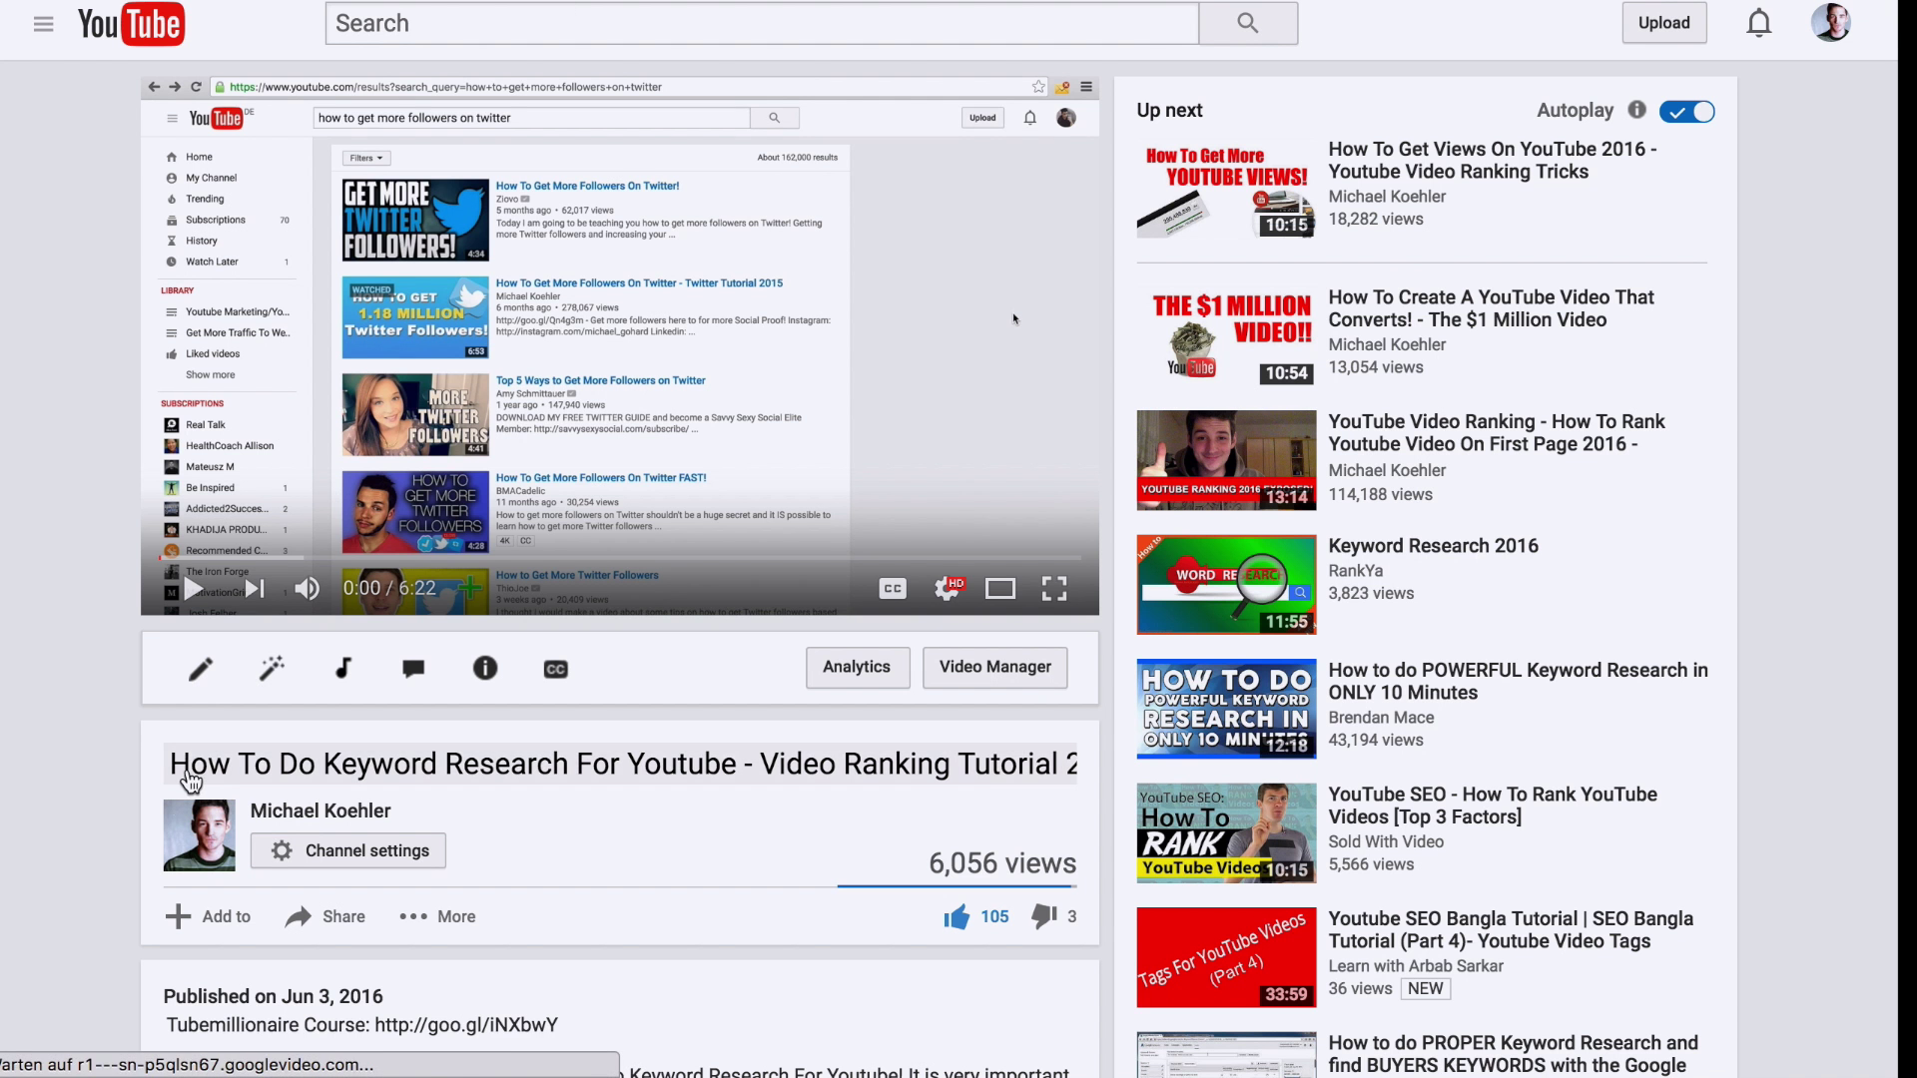
left_click(189, 773)
left_click(220, 763)
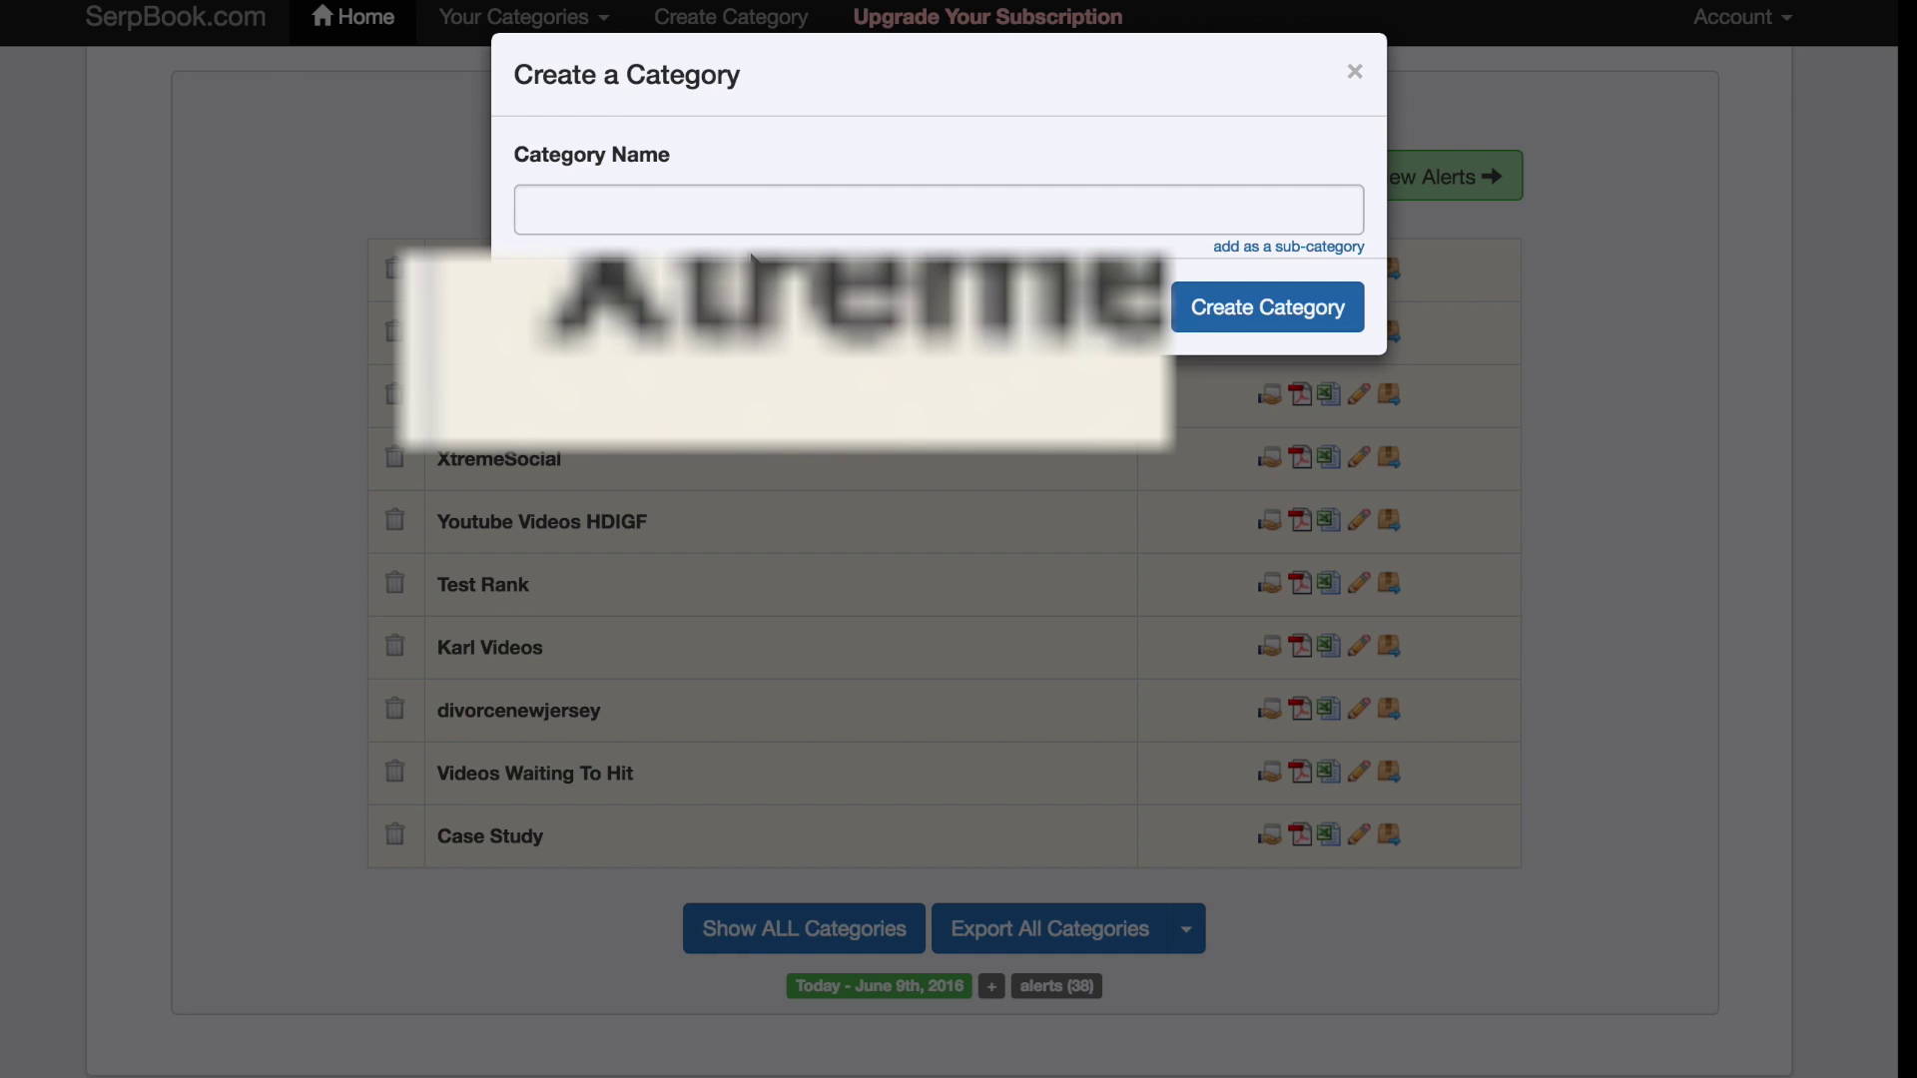
left_click(728, 206)
Create a category named 'KW Research Video'.
type("K")
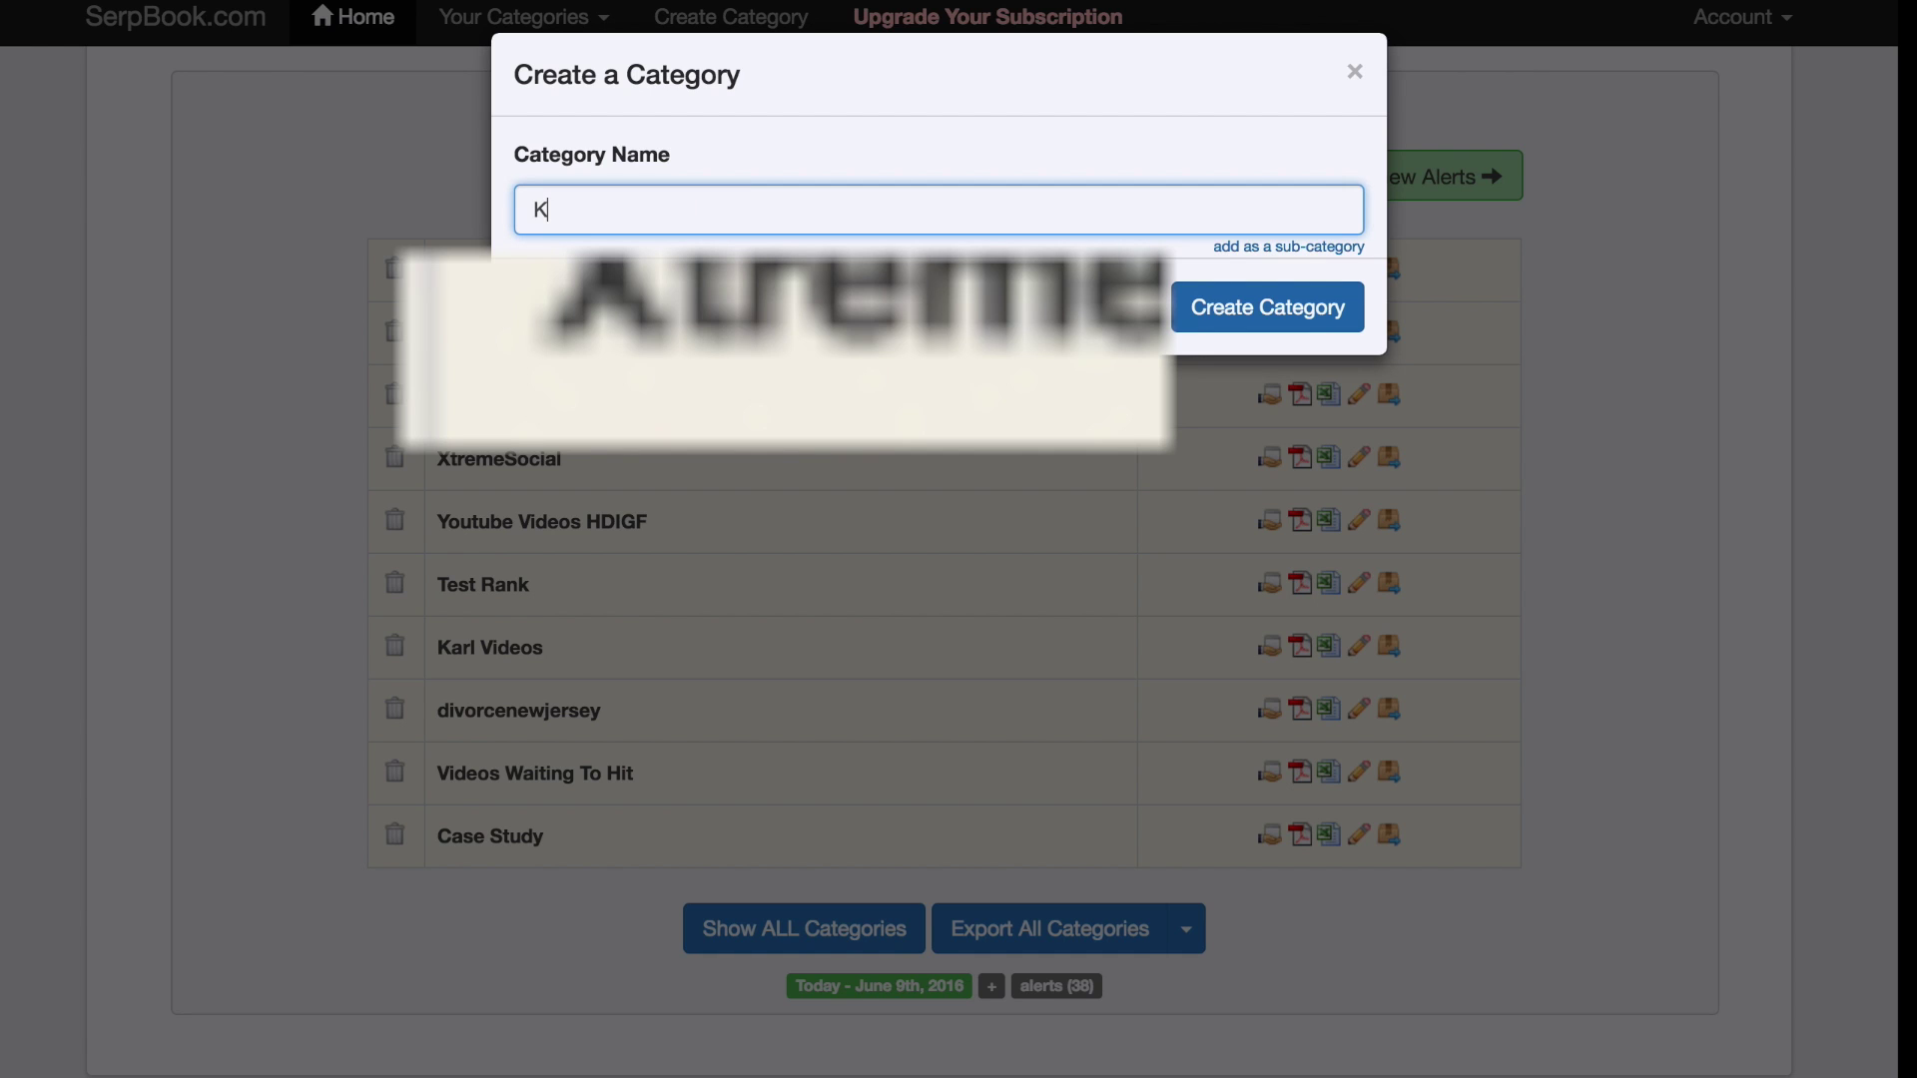
type("W Research Video")
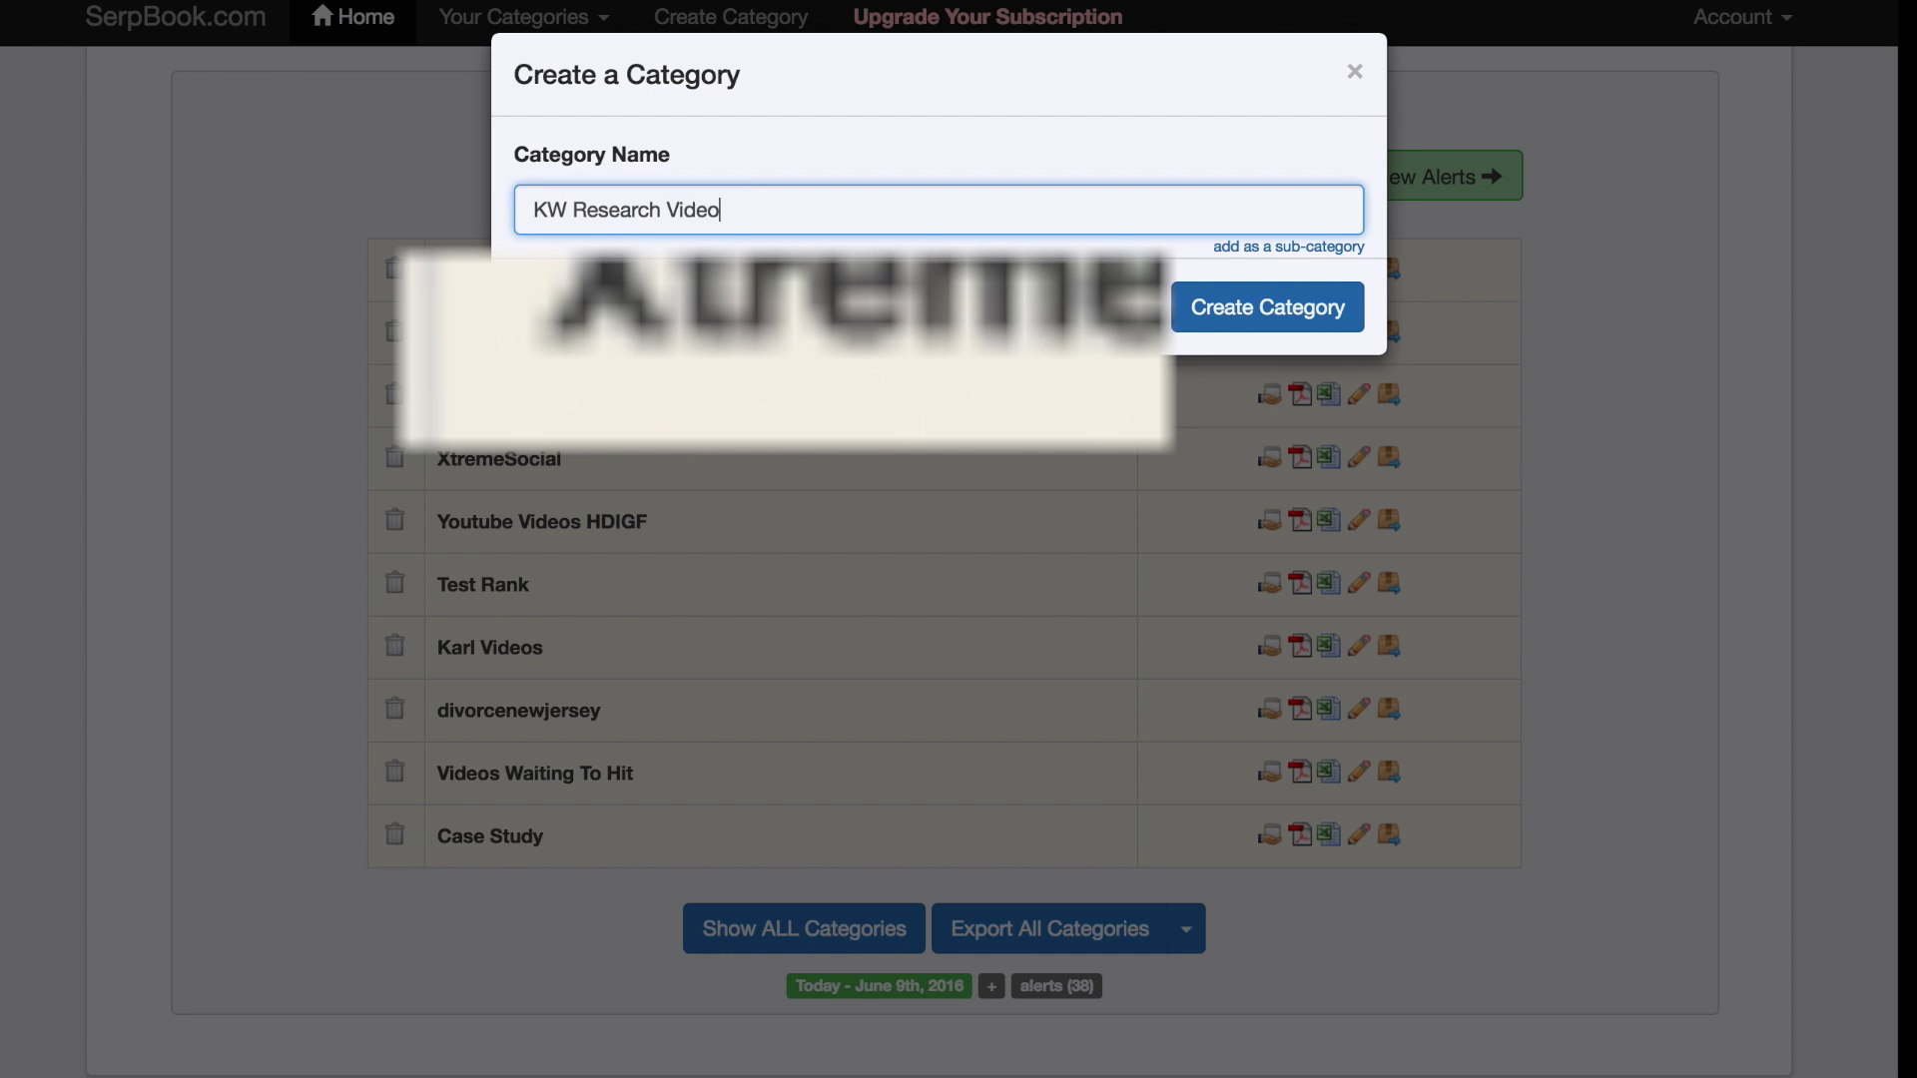
left_click(1177, 309)
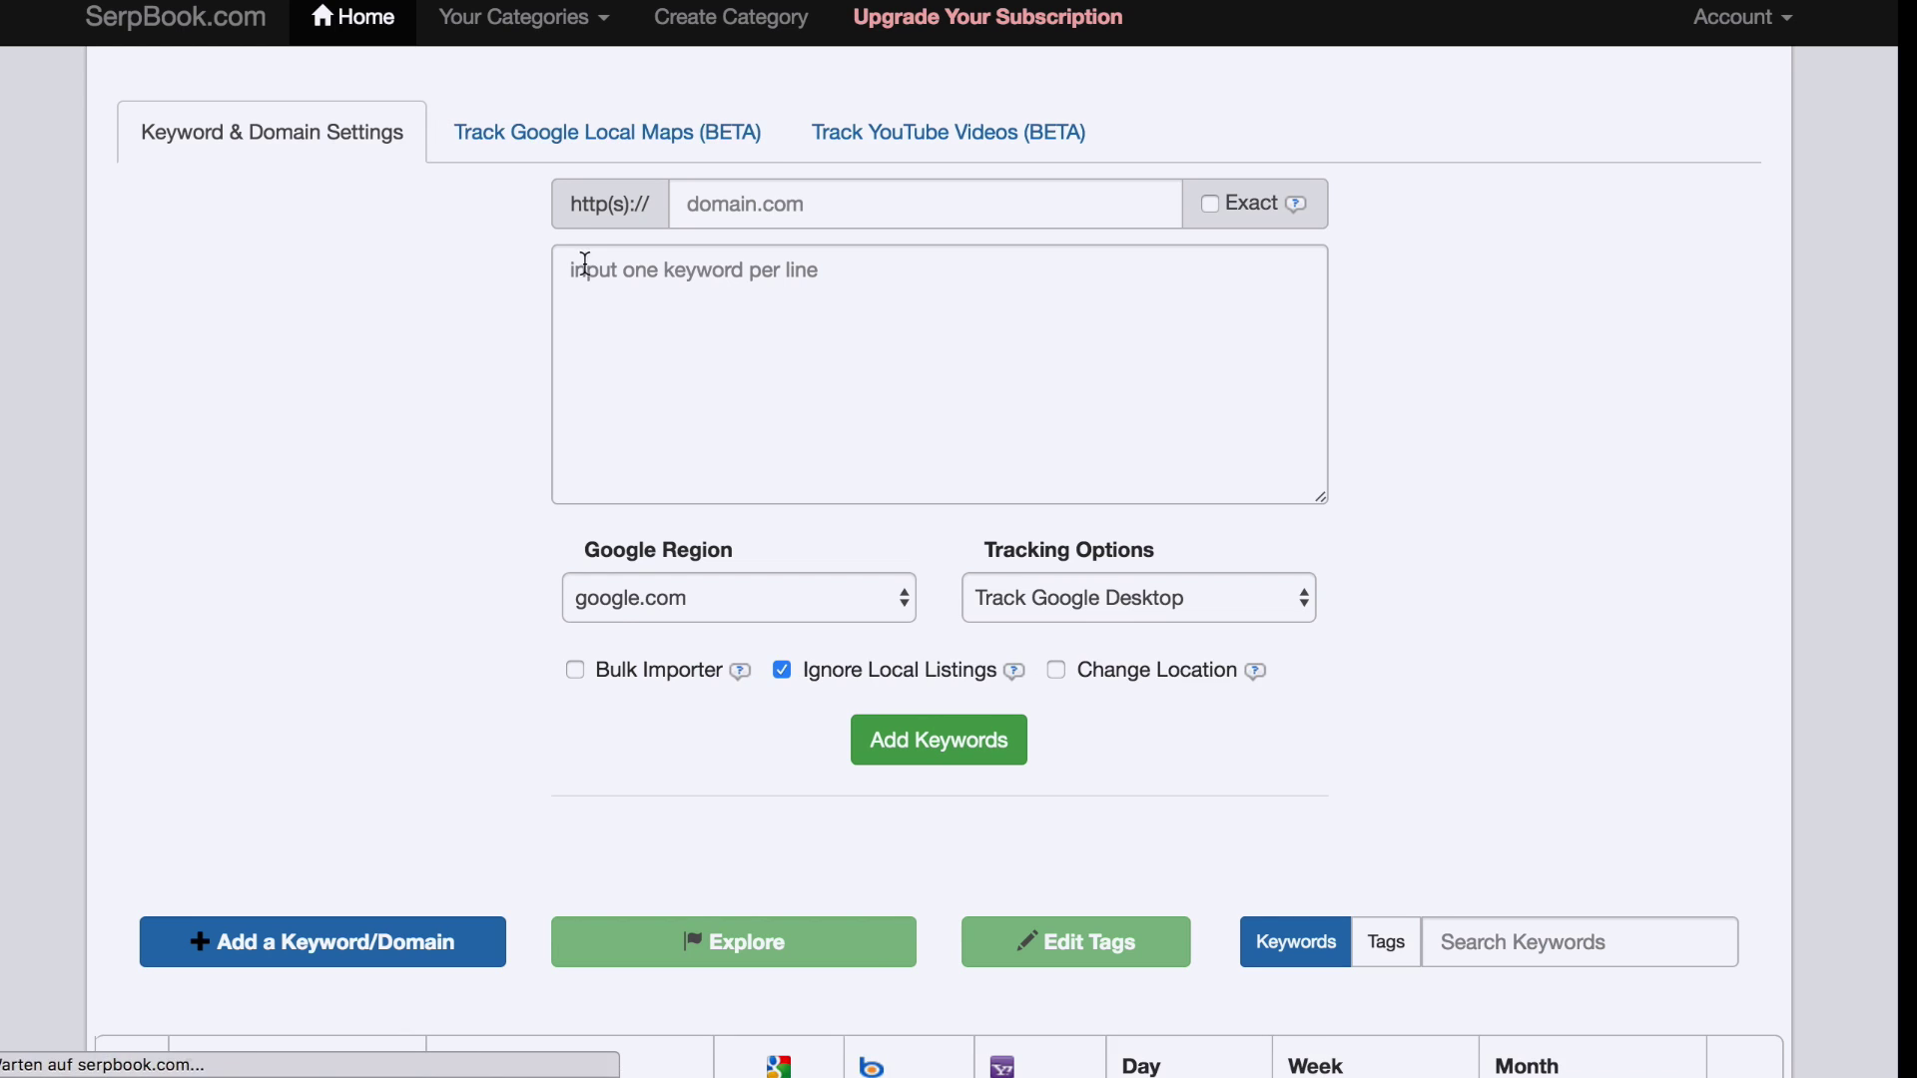
Look over the Local Maps and YouTube Videos tracking forms, then return to Keyword & Domain Settings.
scroll(361, 392, "down", 3)
scroll(362, 392, "up", 3)
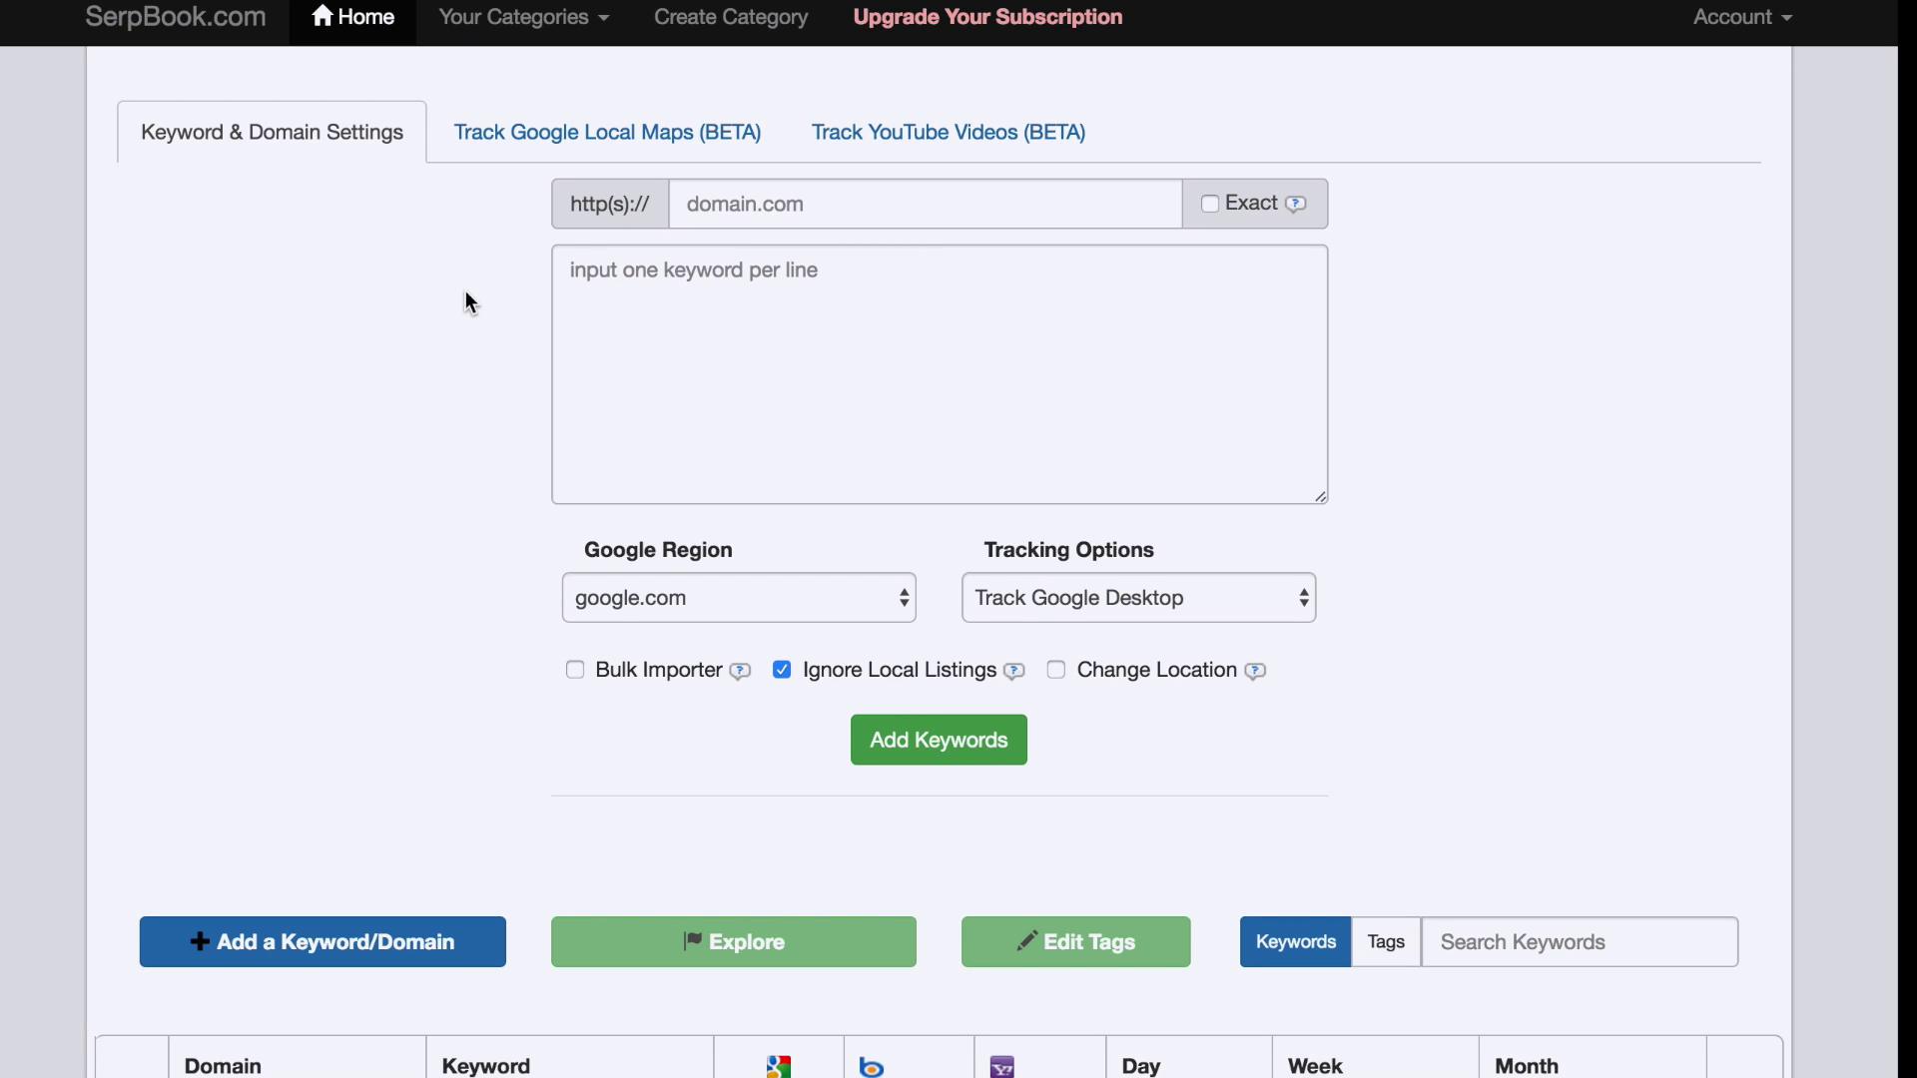
left_click(449, 129)
left_click(821, 132)
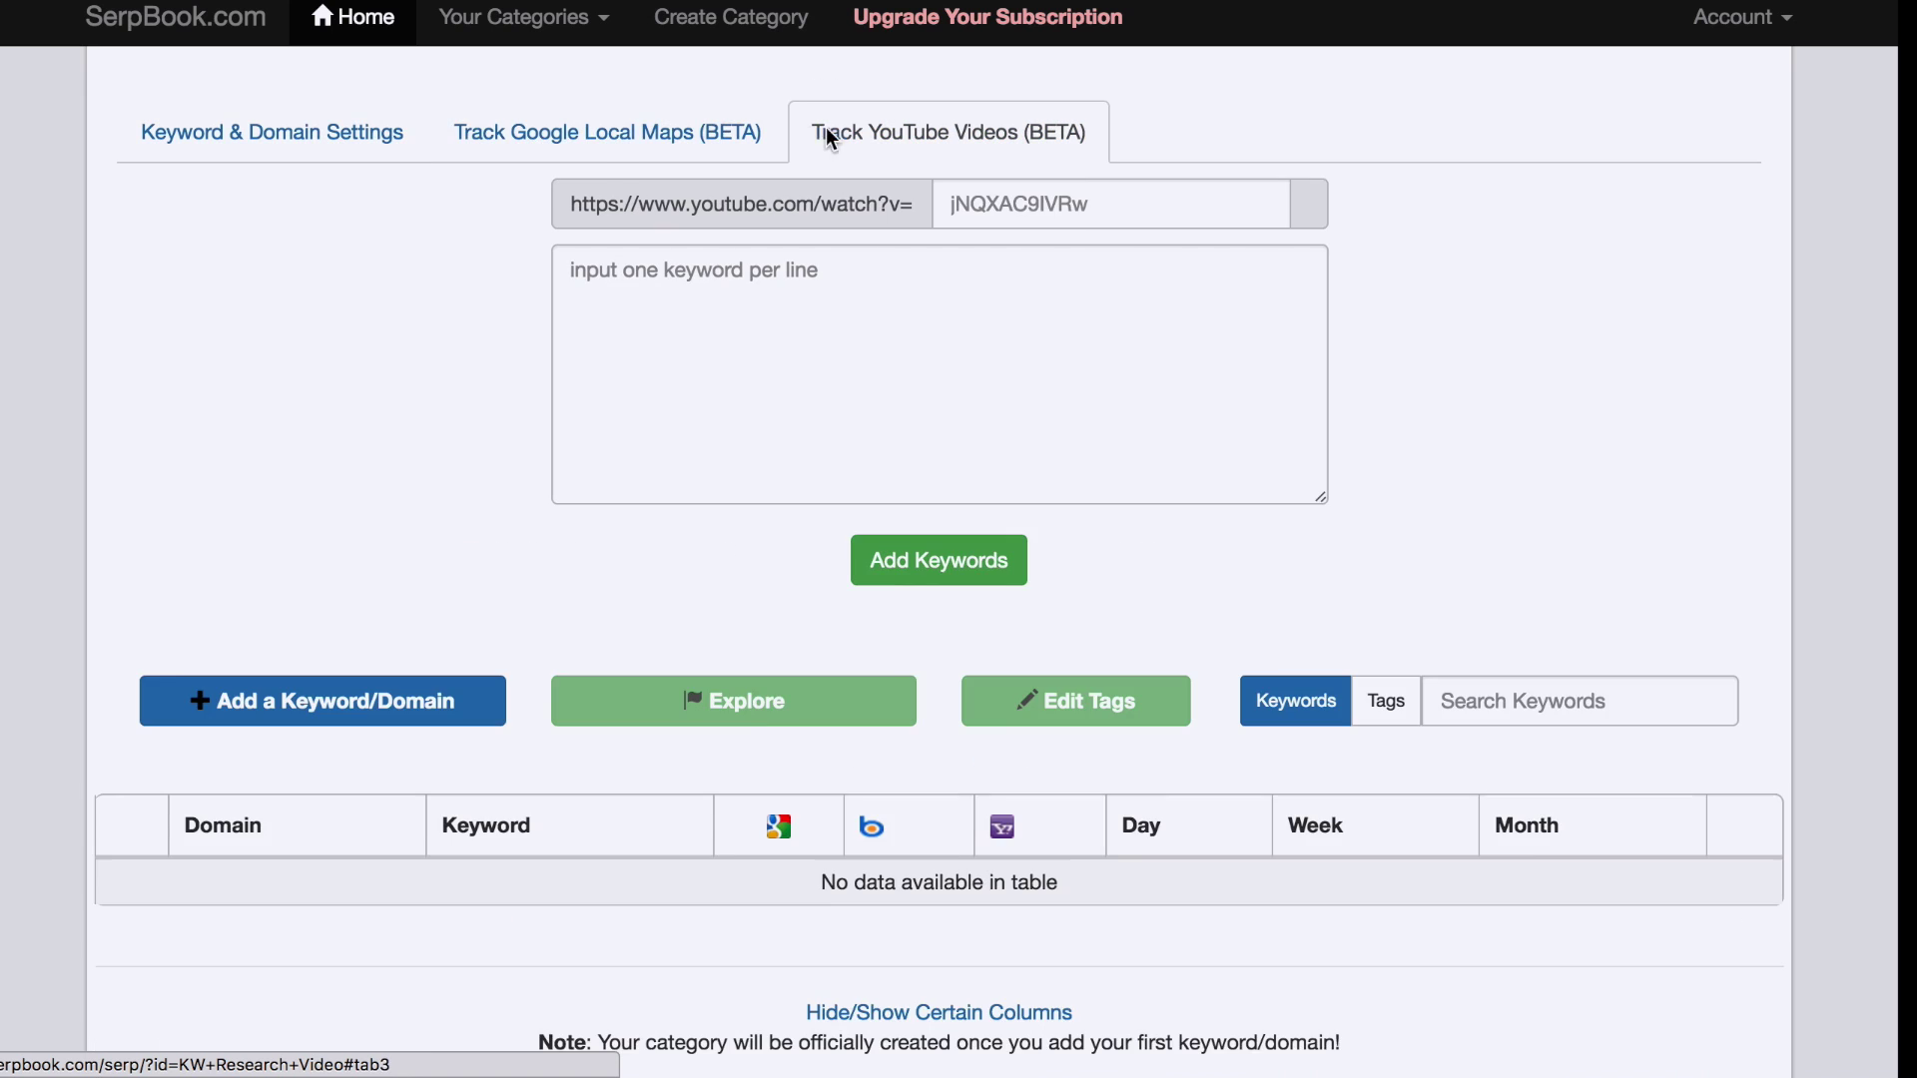
left_click(590, 148)
left_click(343, 140)
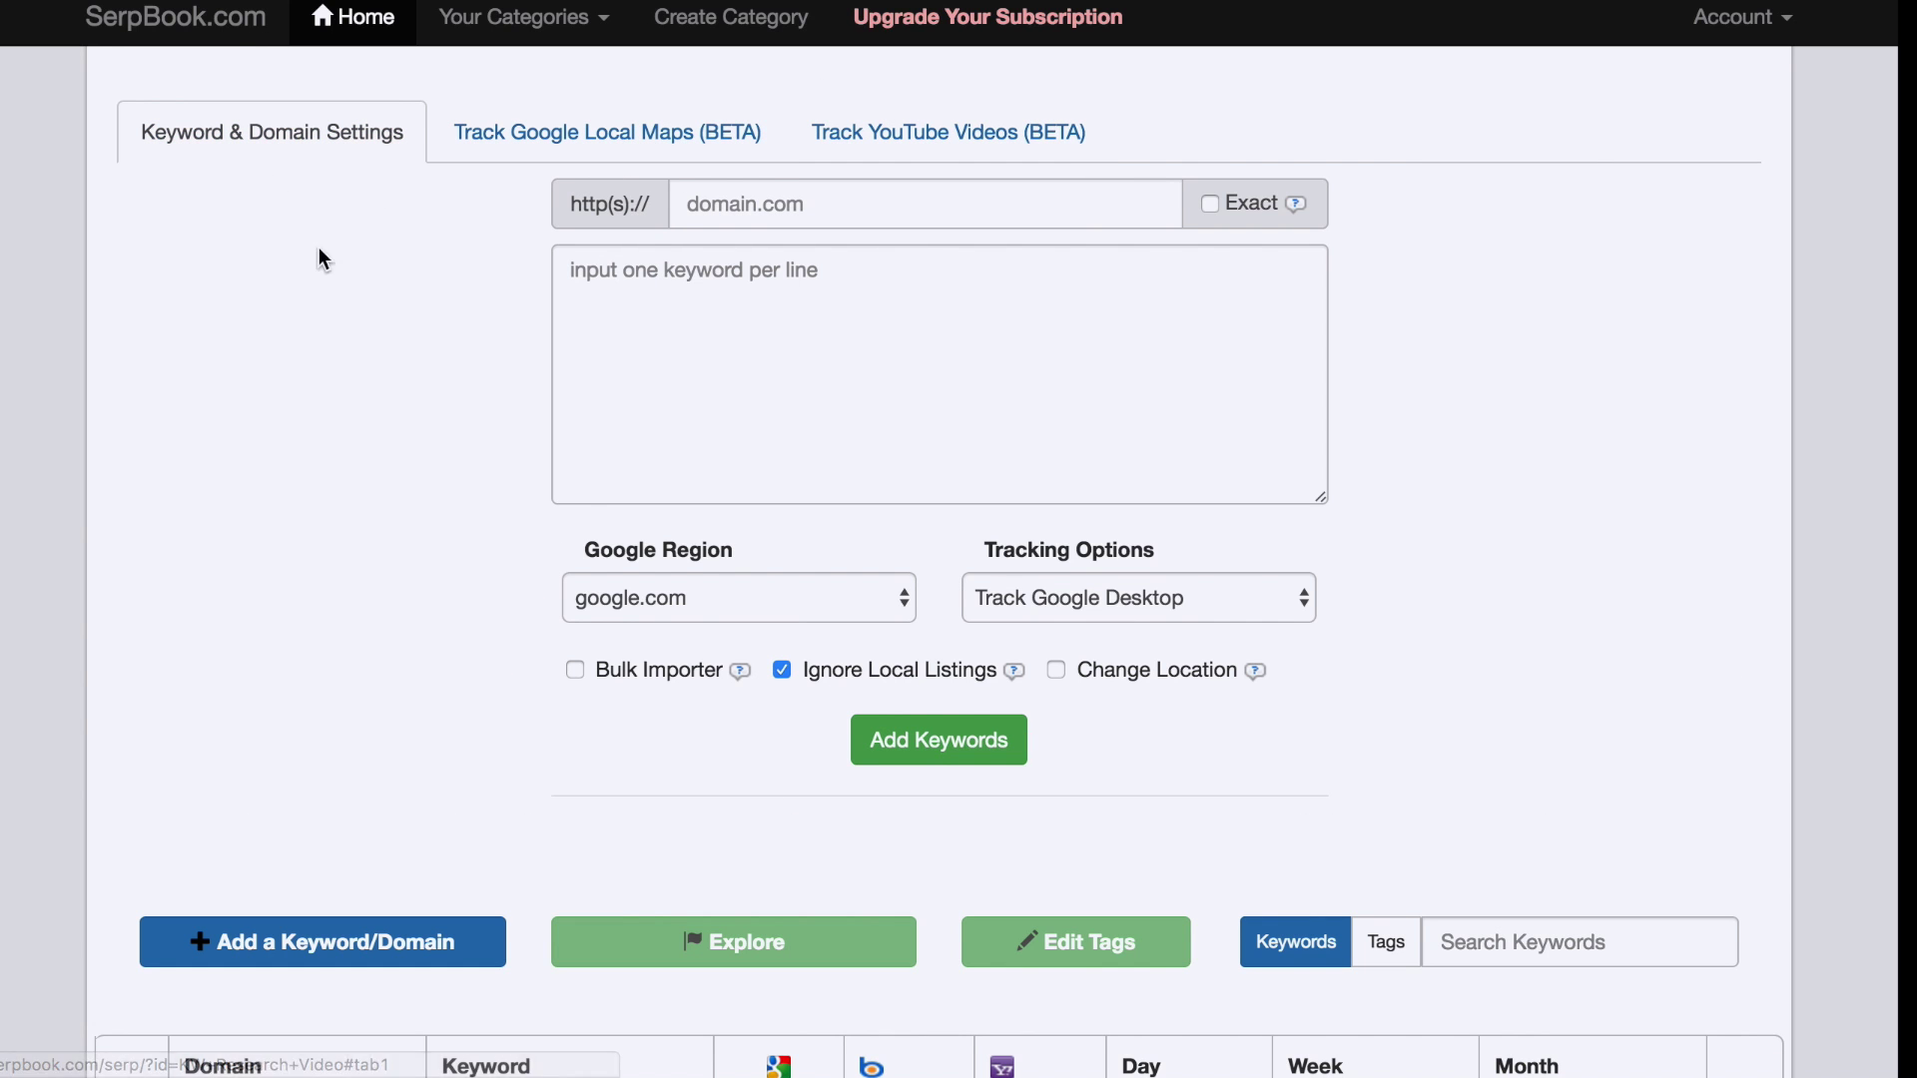
left_click(851, 205)
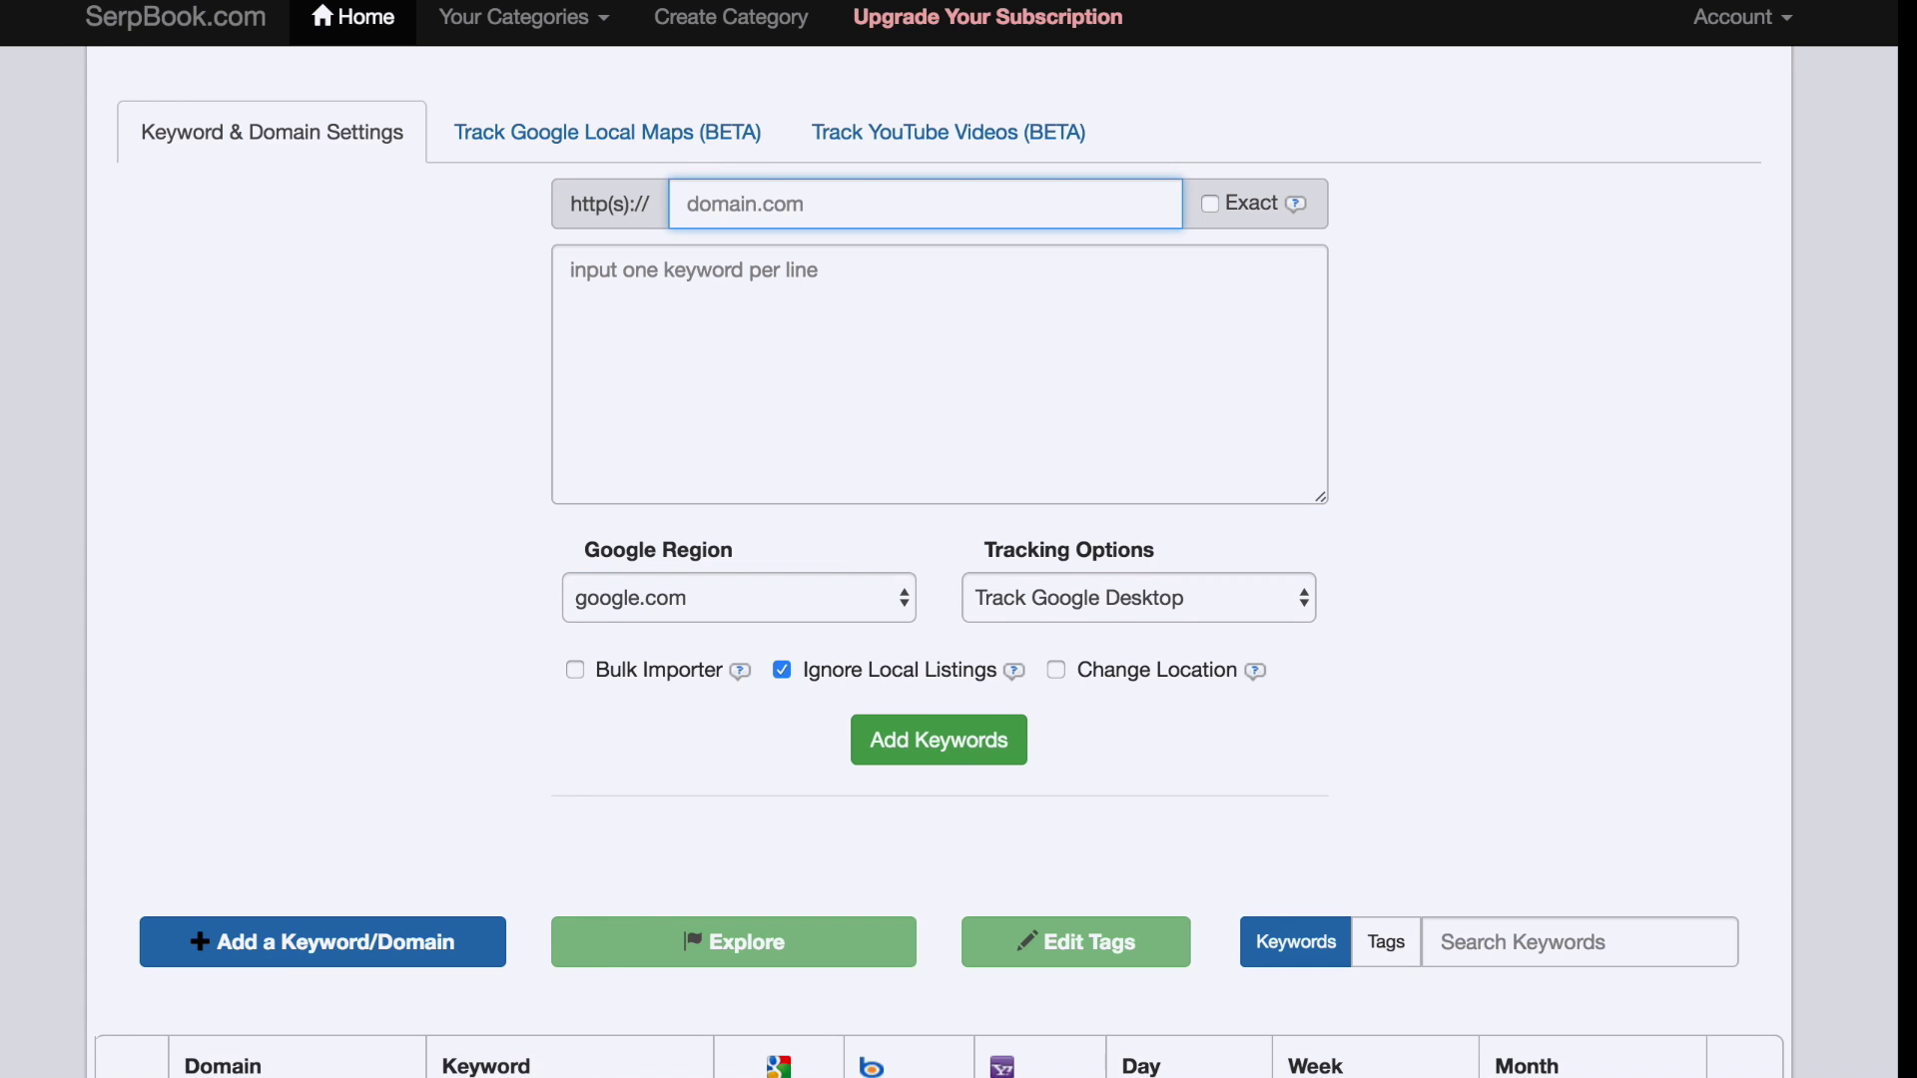
type("https://tubemillionaire.co/")
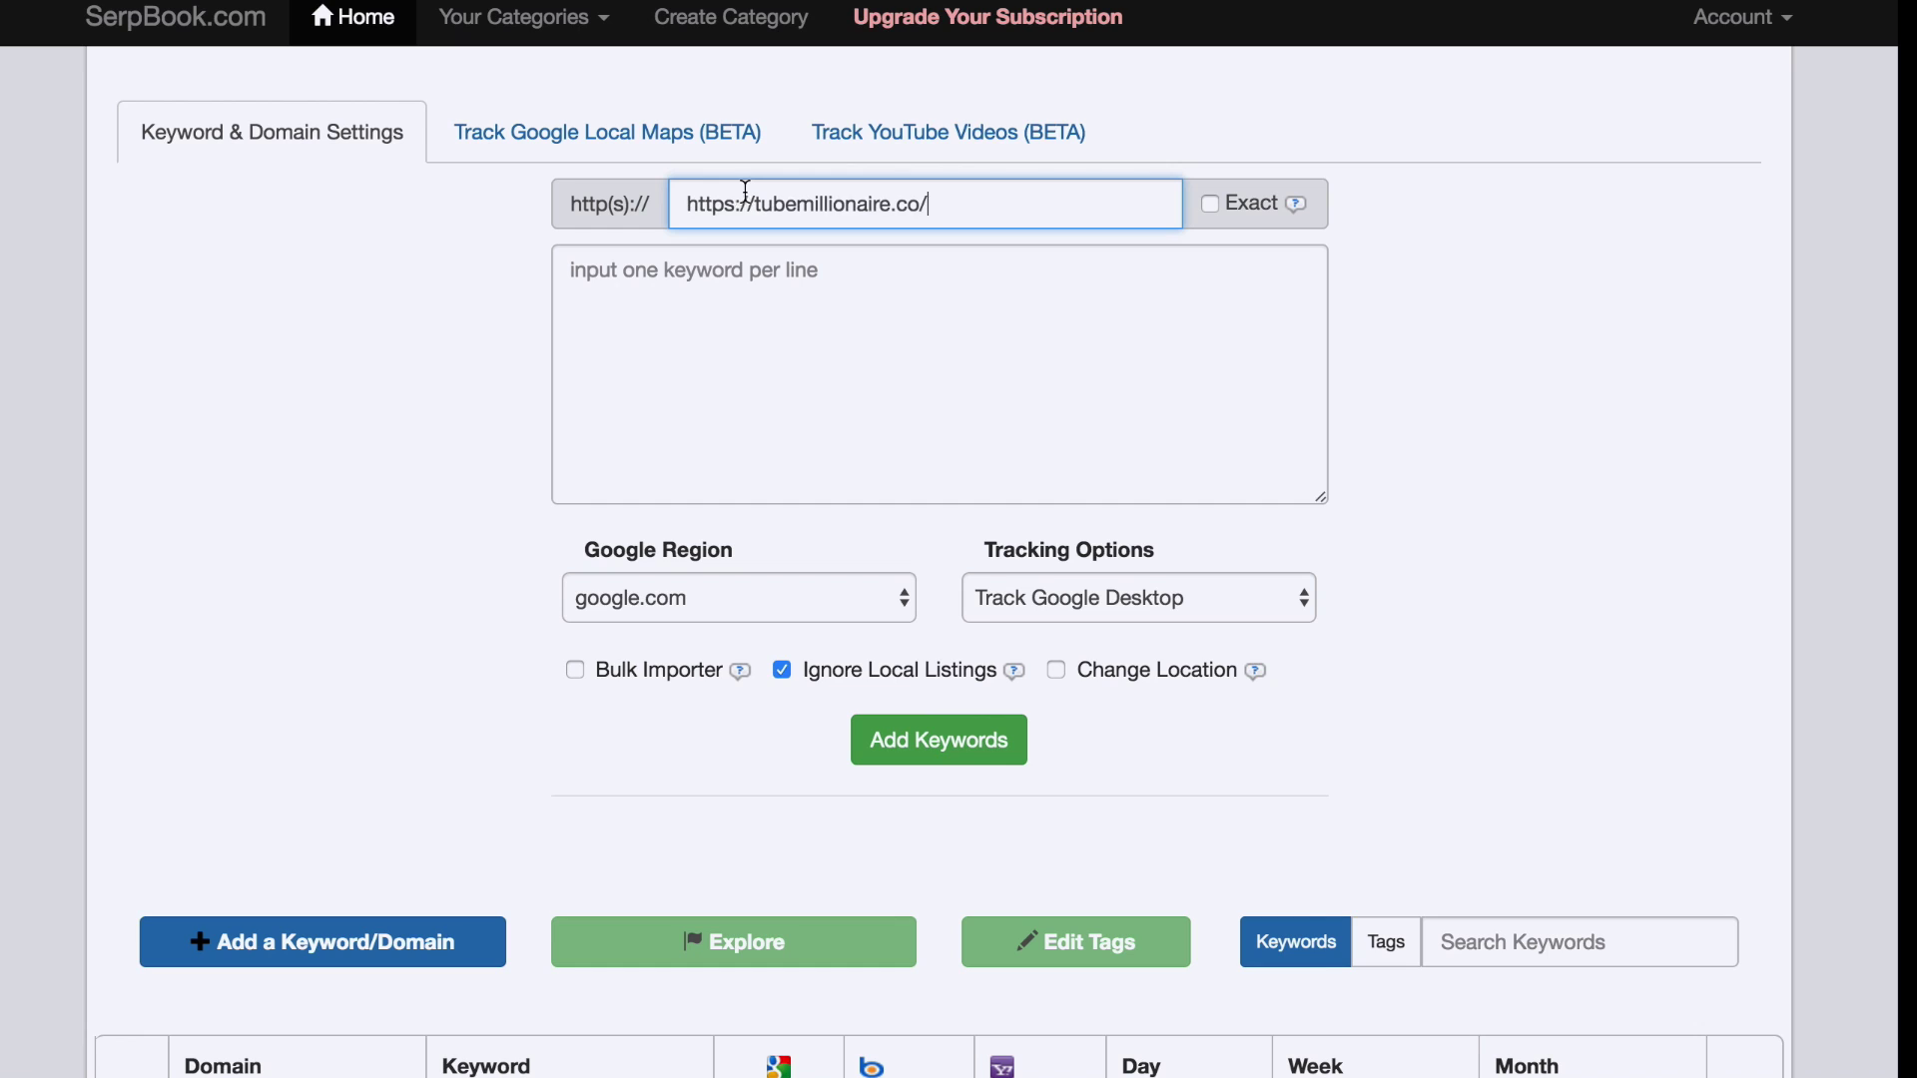
left_click_drag(751, 204, 579, 209)
key("BackSpace")
Enter the keyword 'how to rank youtube', then clear it to leave the keyword list empty.
left_click(822, 329)
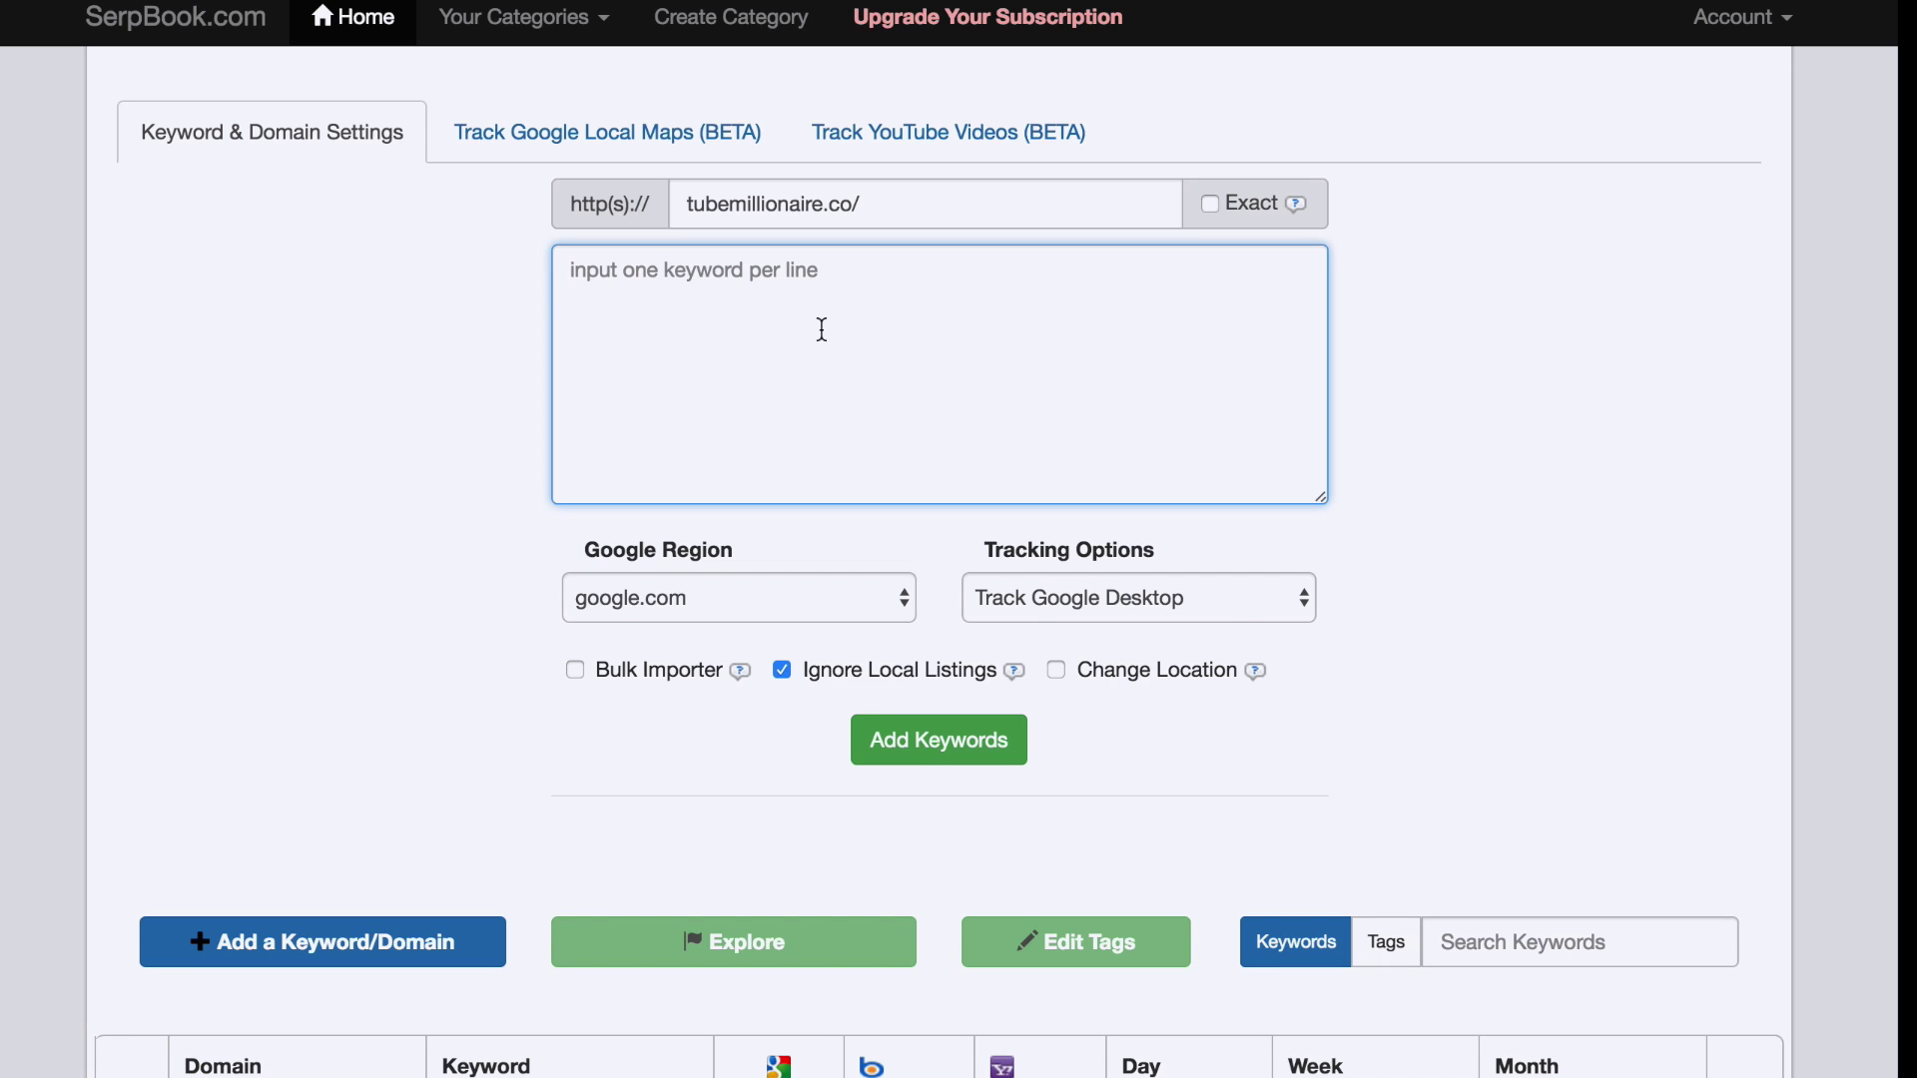
type("how to")
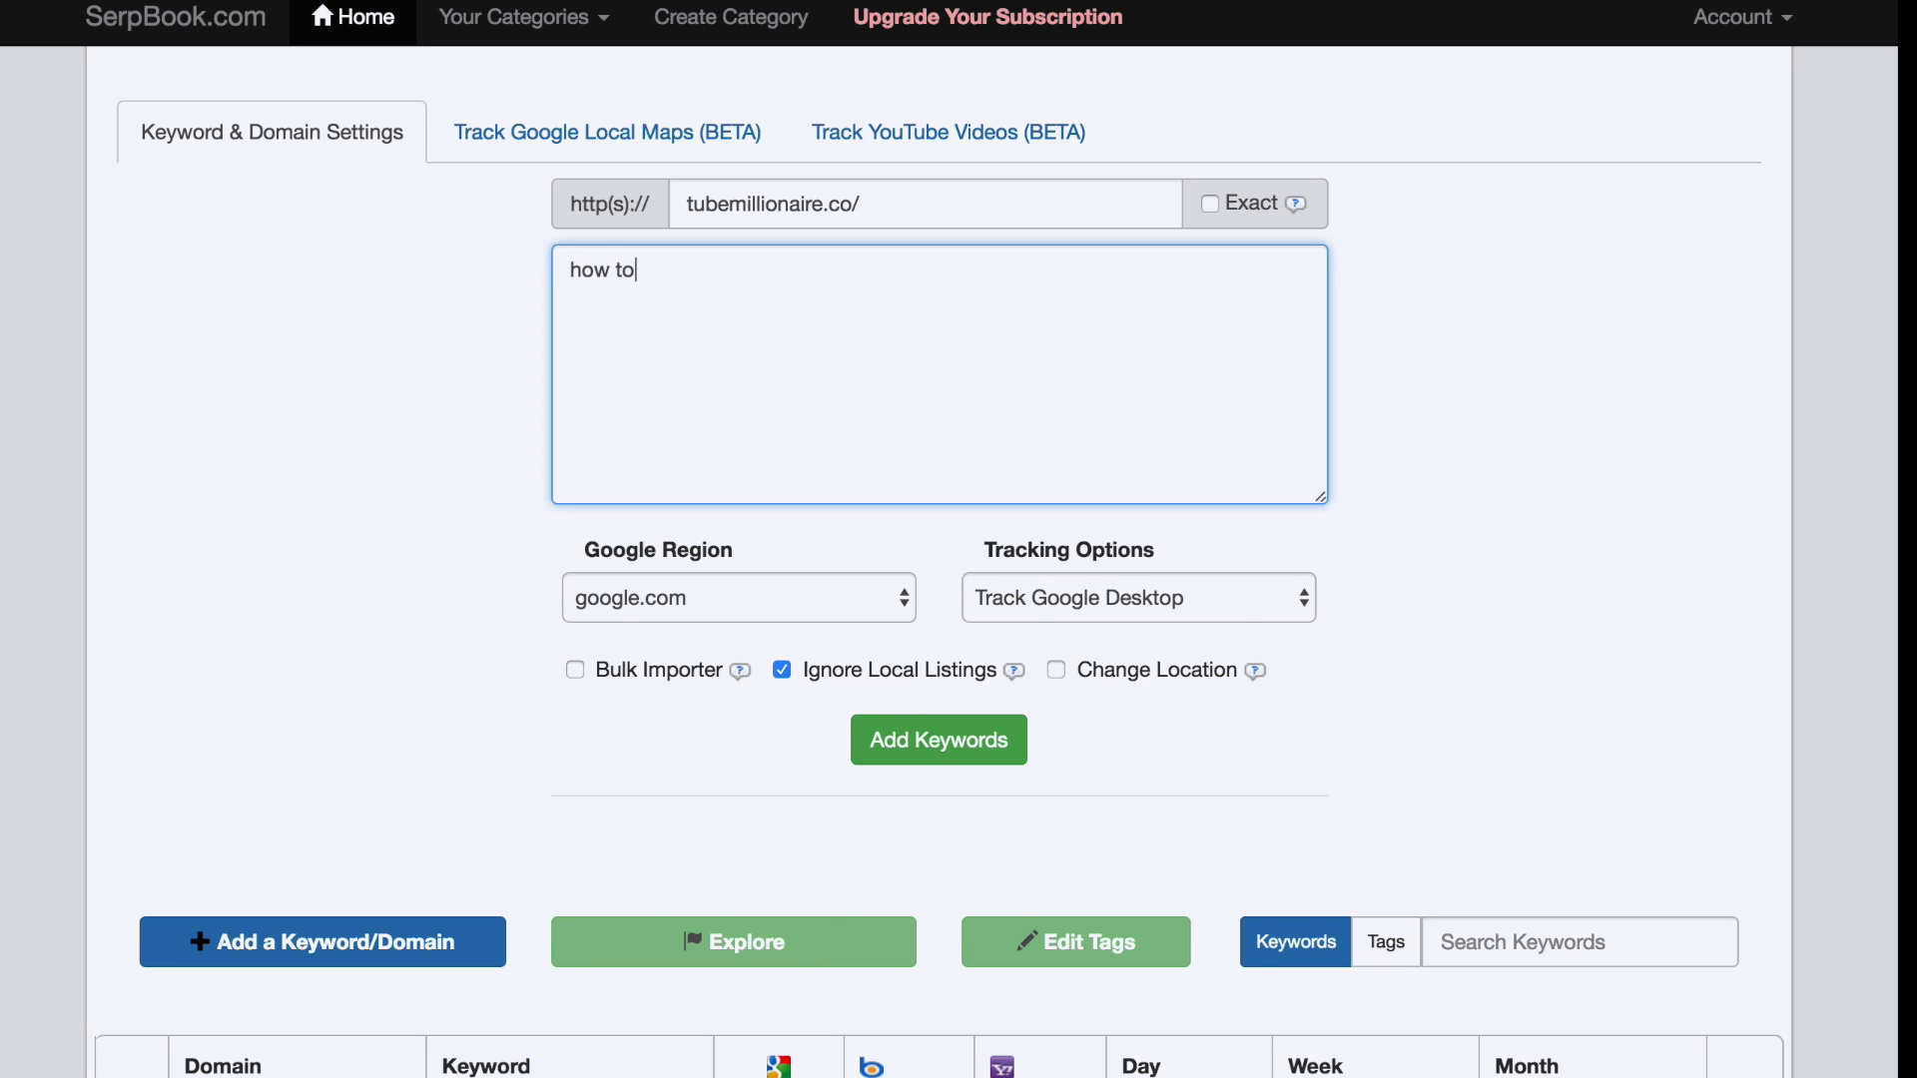
type(" rank youtube")
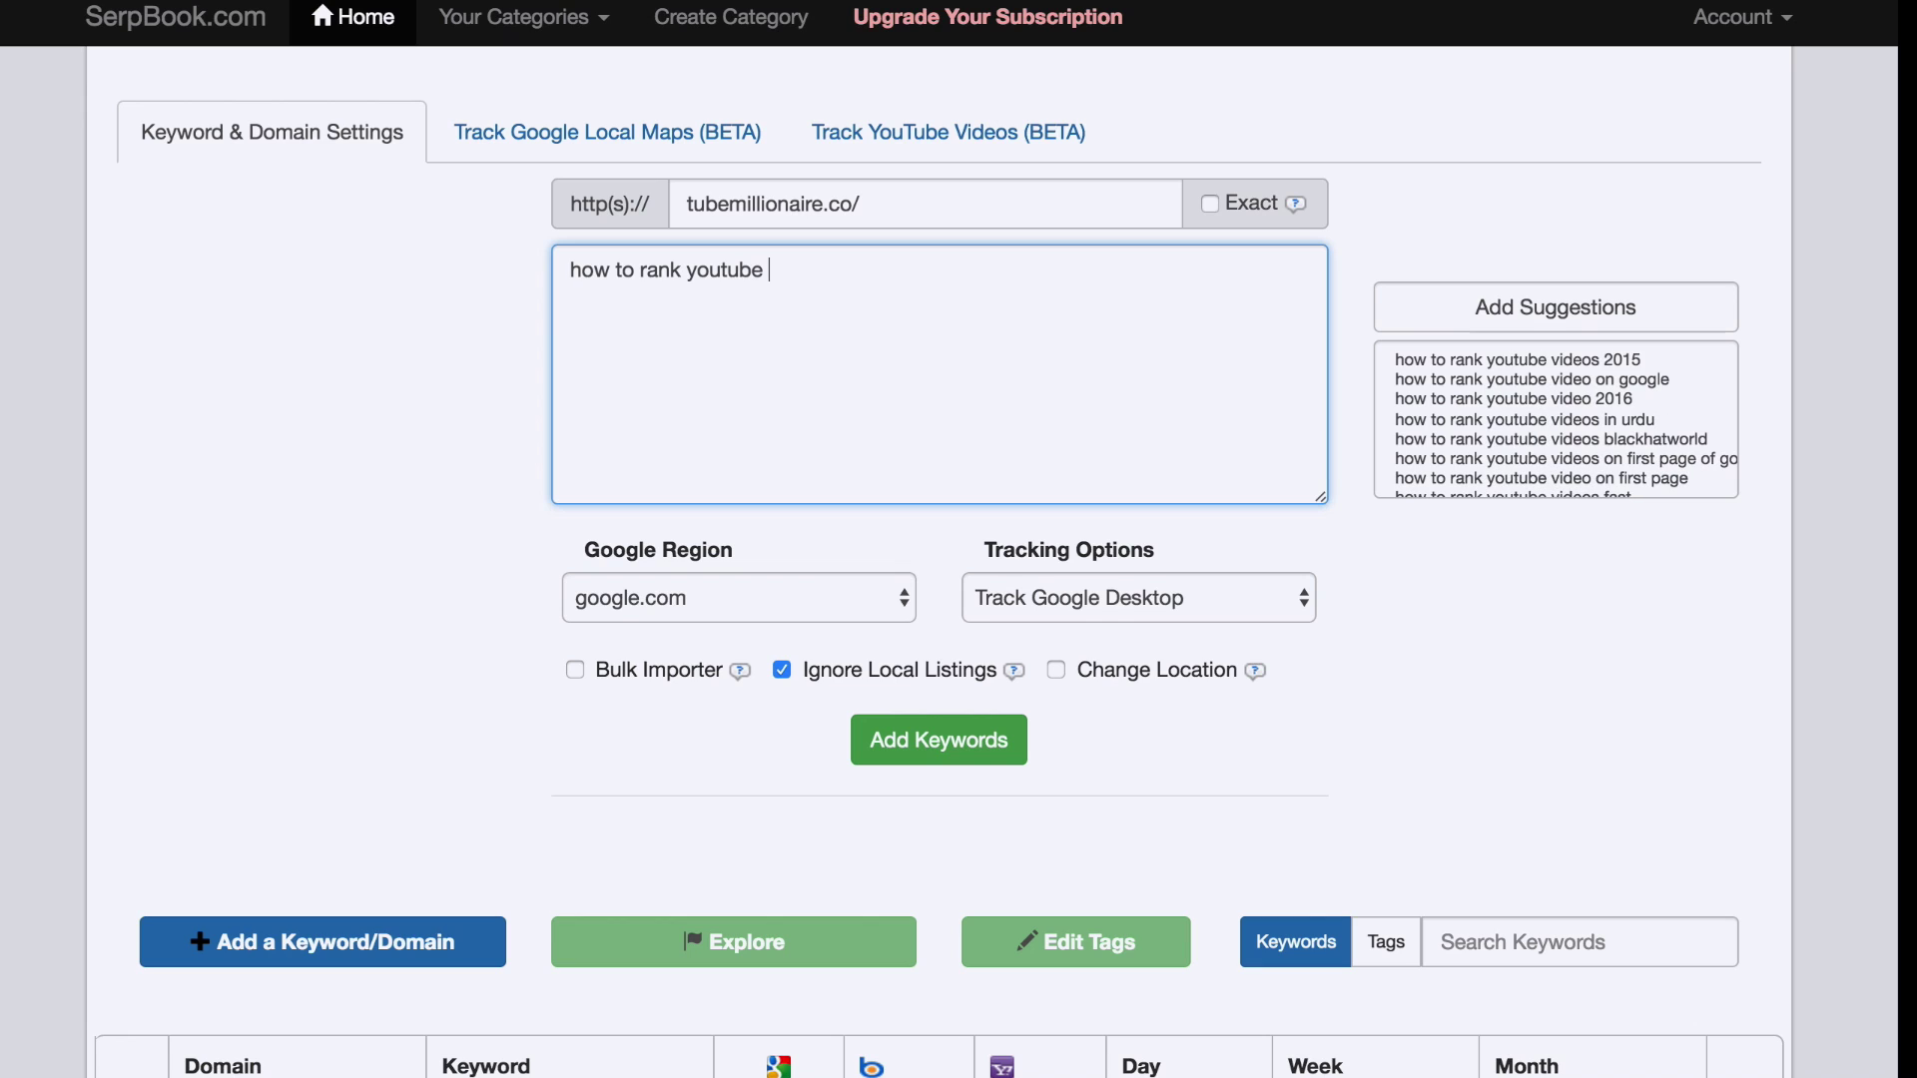
key("ctrl+a")
key("BackSpace")
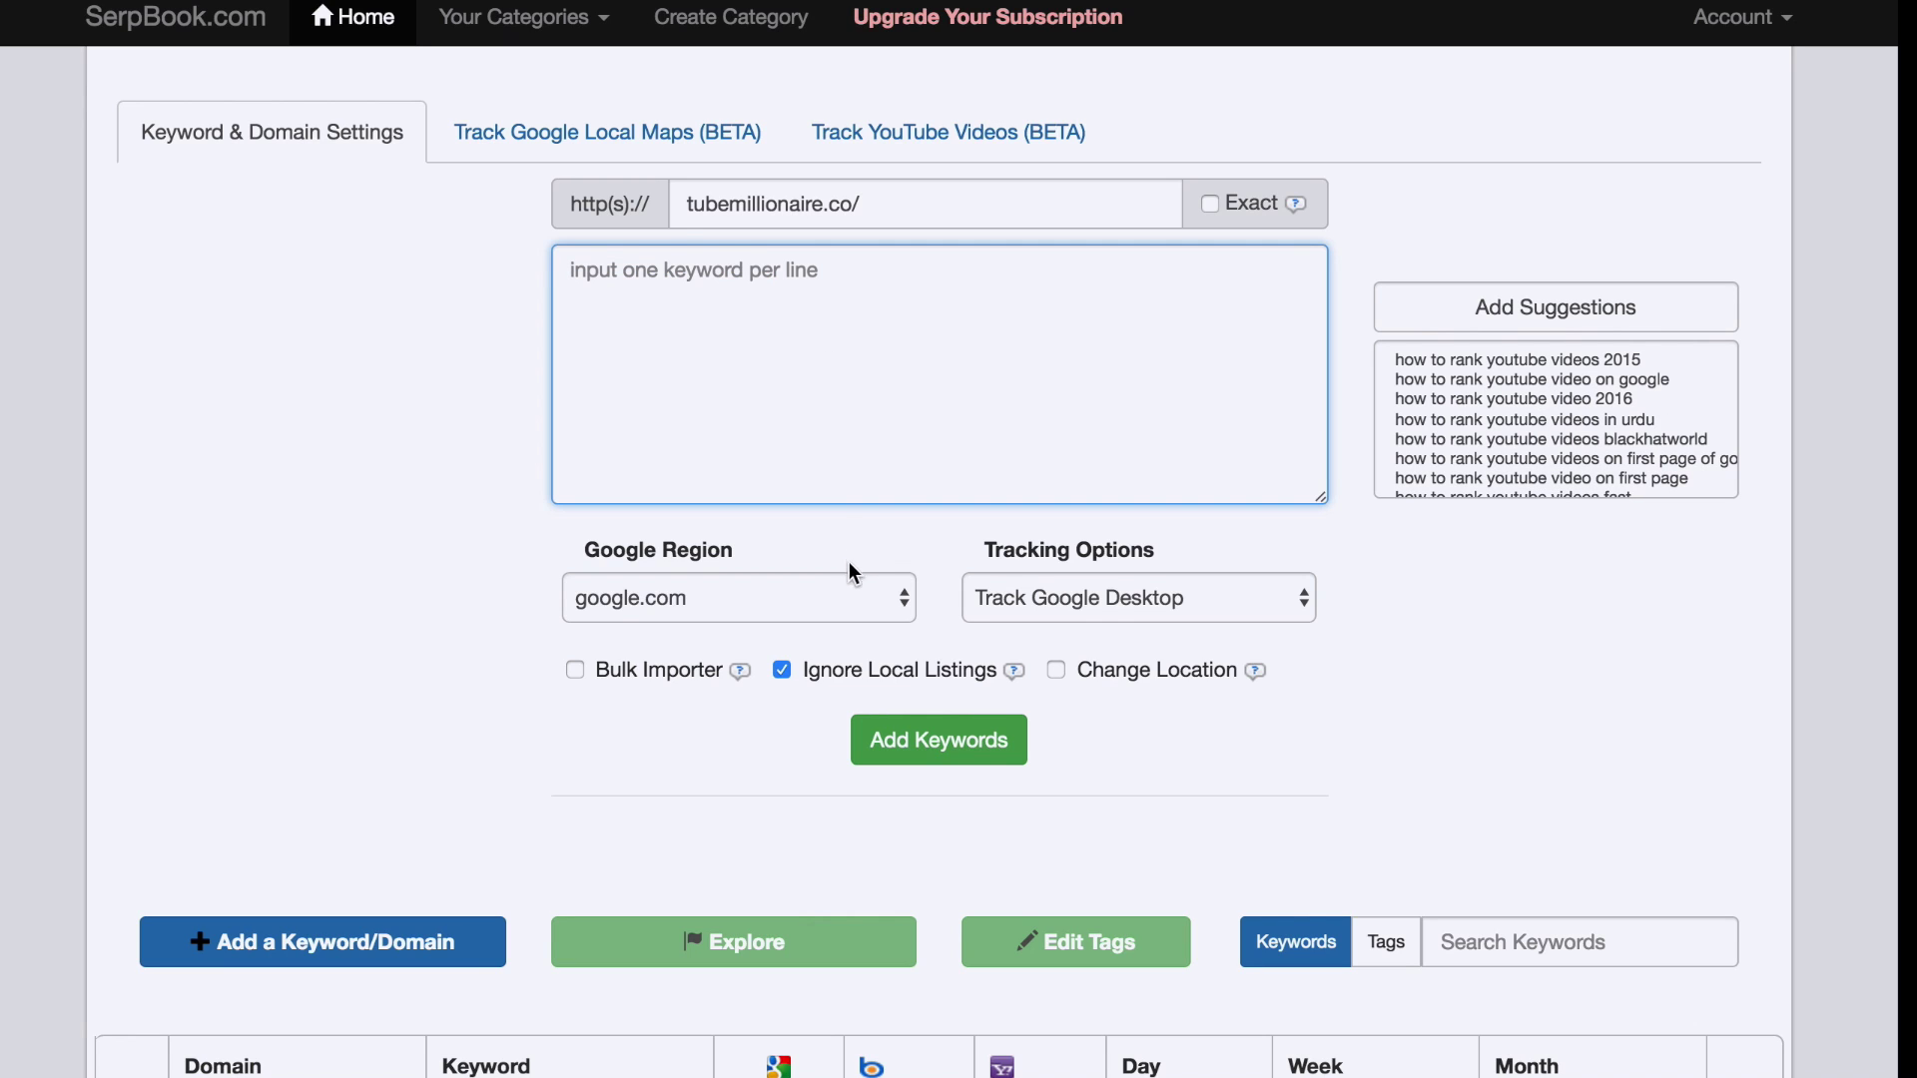
left_click(847, 596)
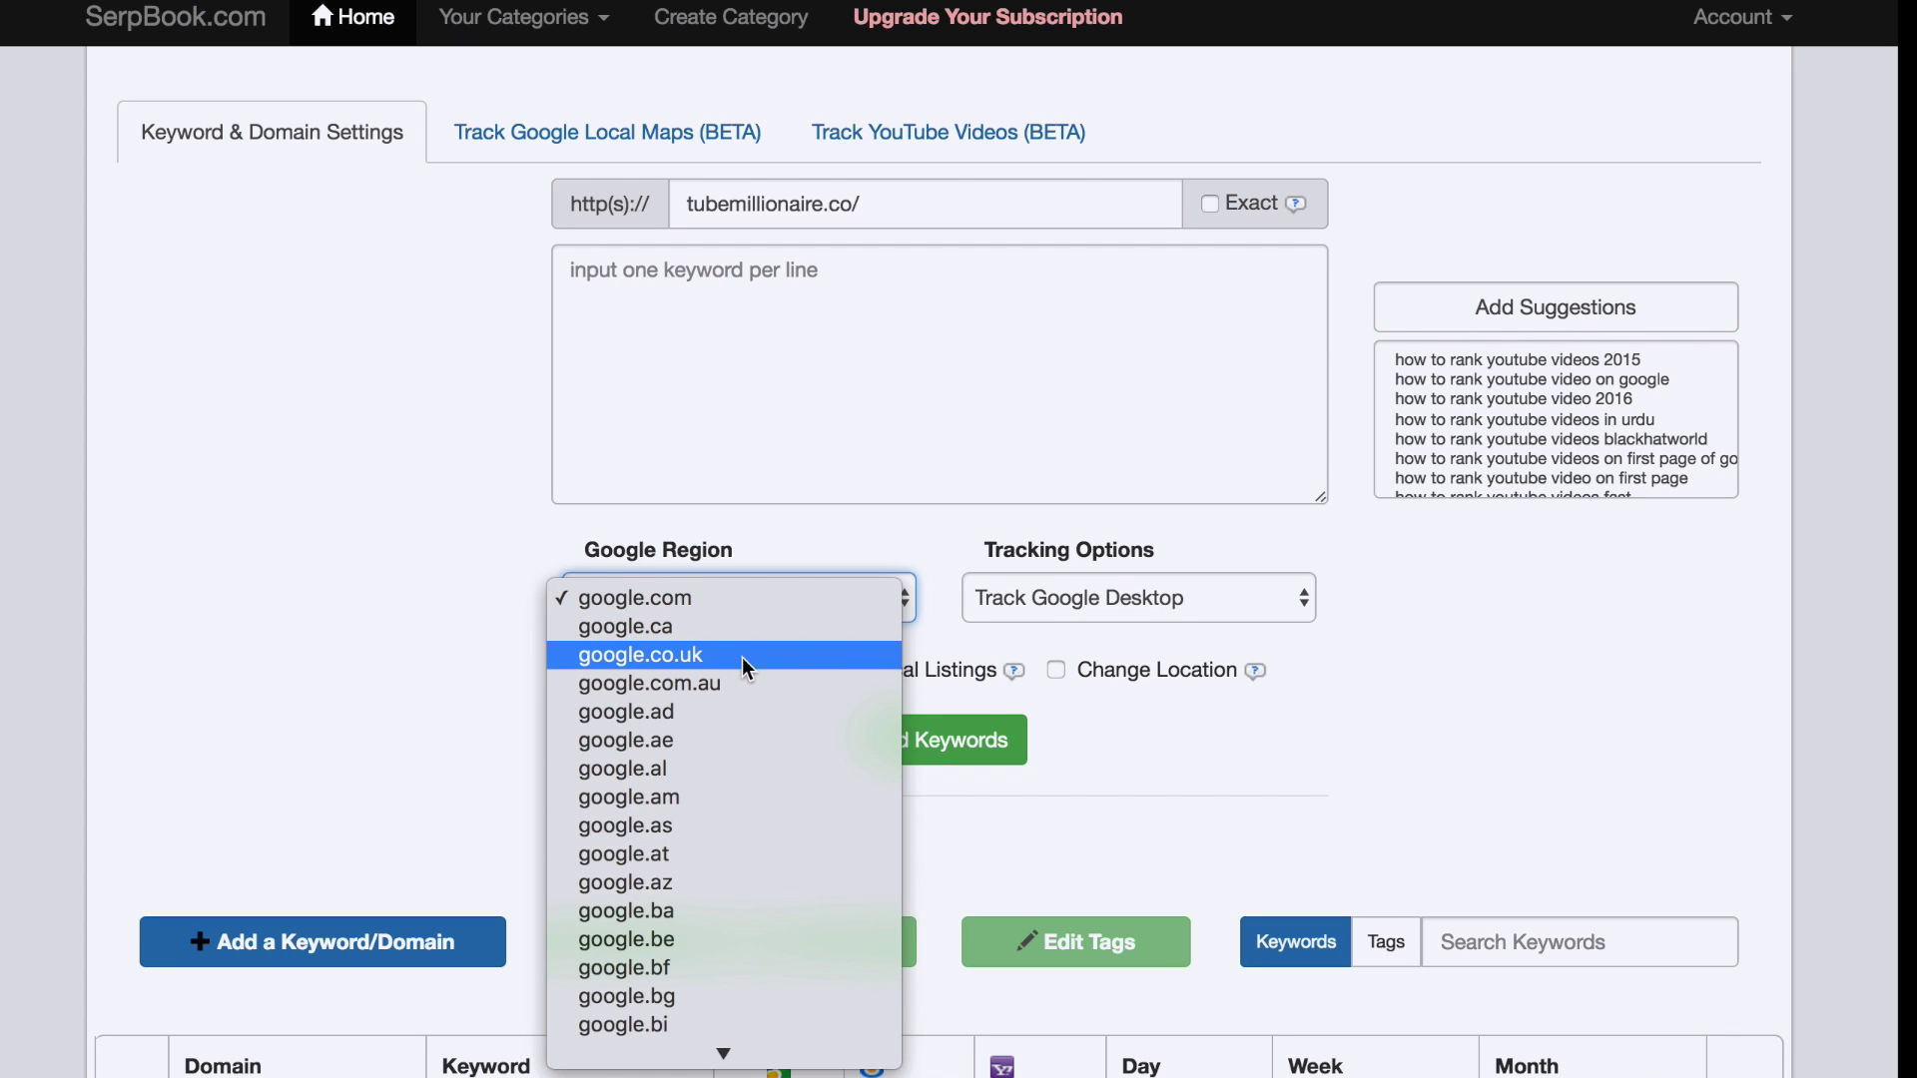
Keep google.com as the region, delete the tubemillionaire.co/ domain, and switch to Track YouTube Videos (BETA).
scroll(739, 717, "down", 10)
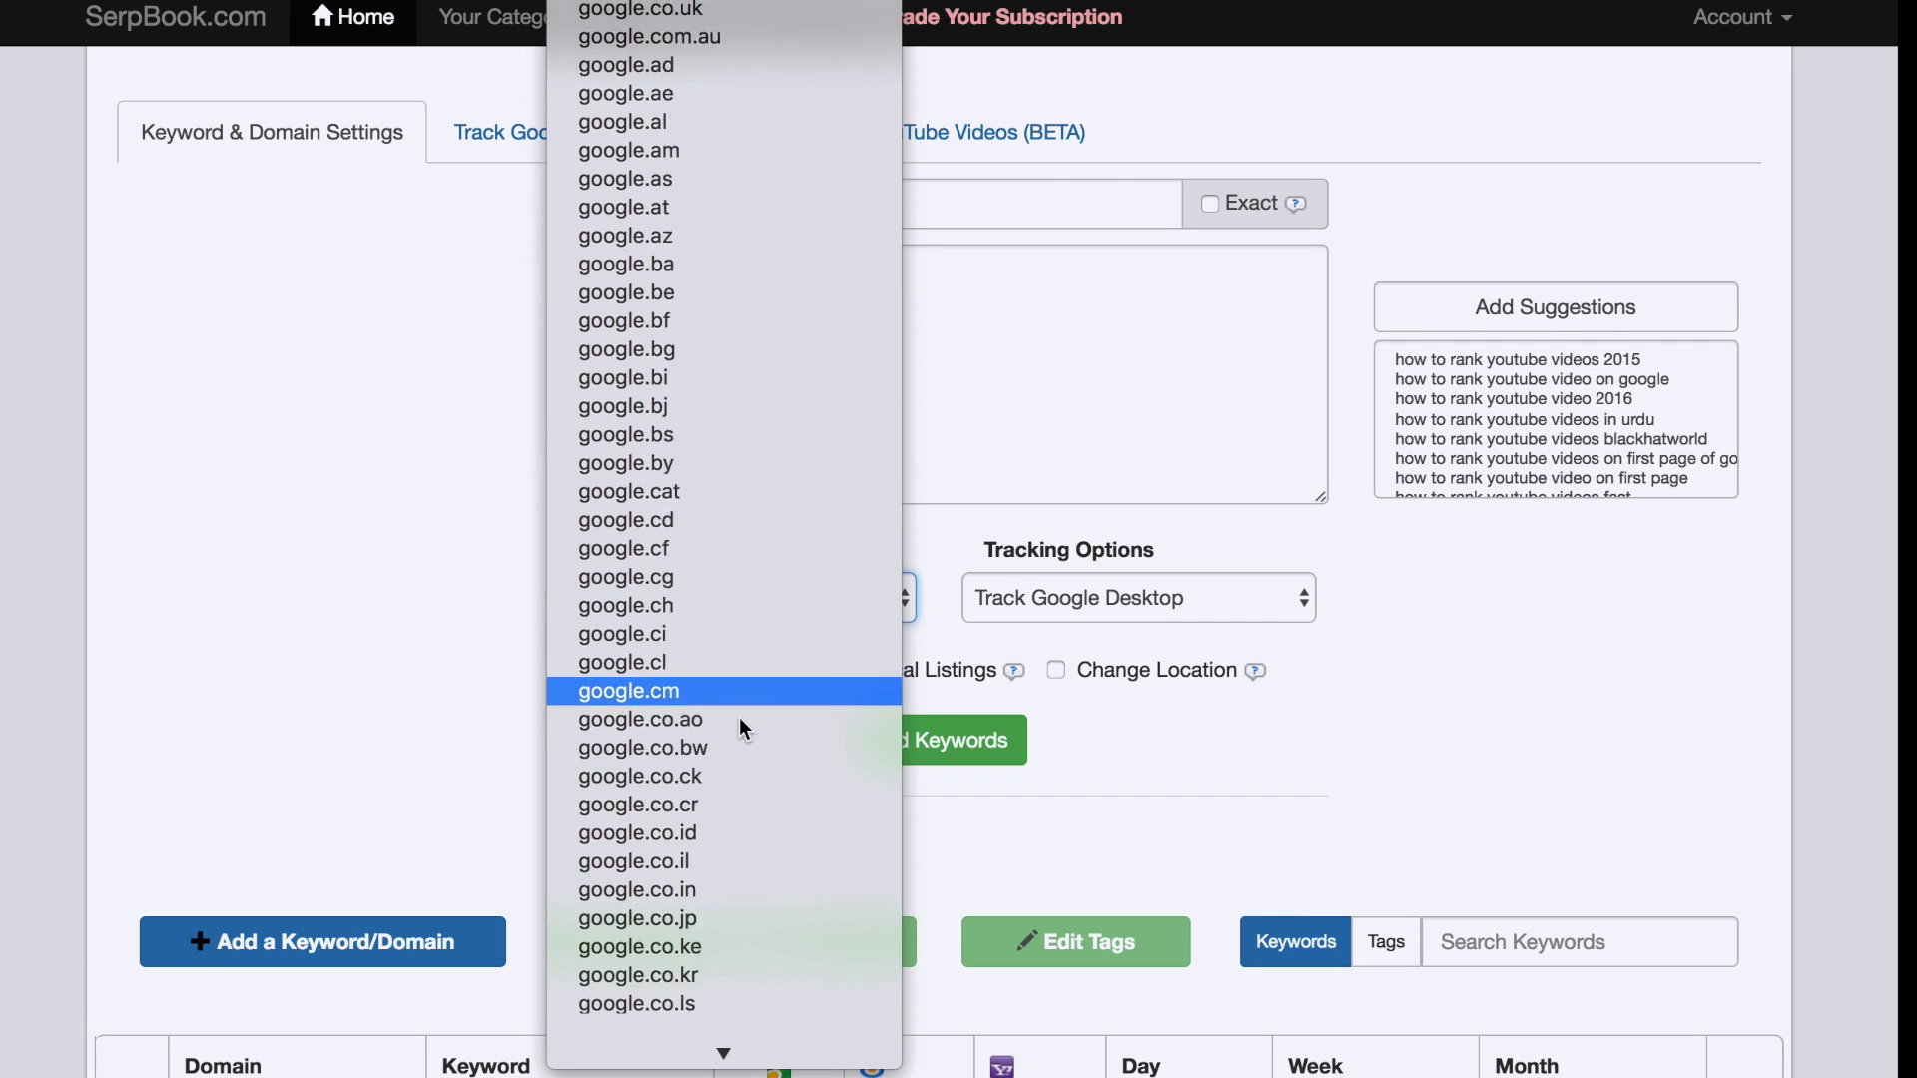
left_click(403, 603)
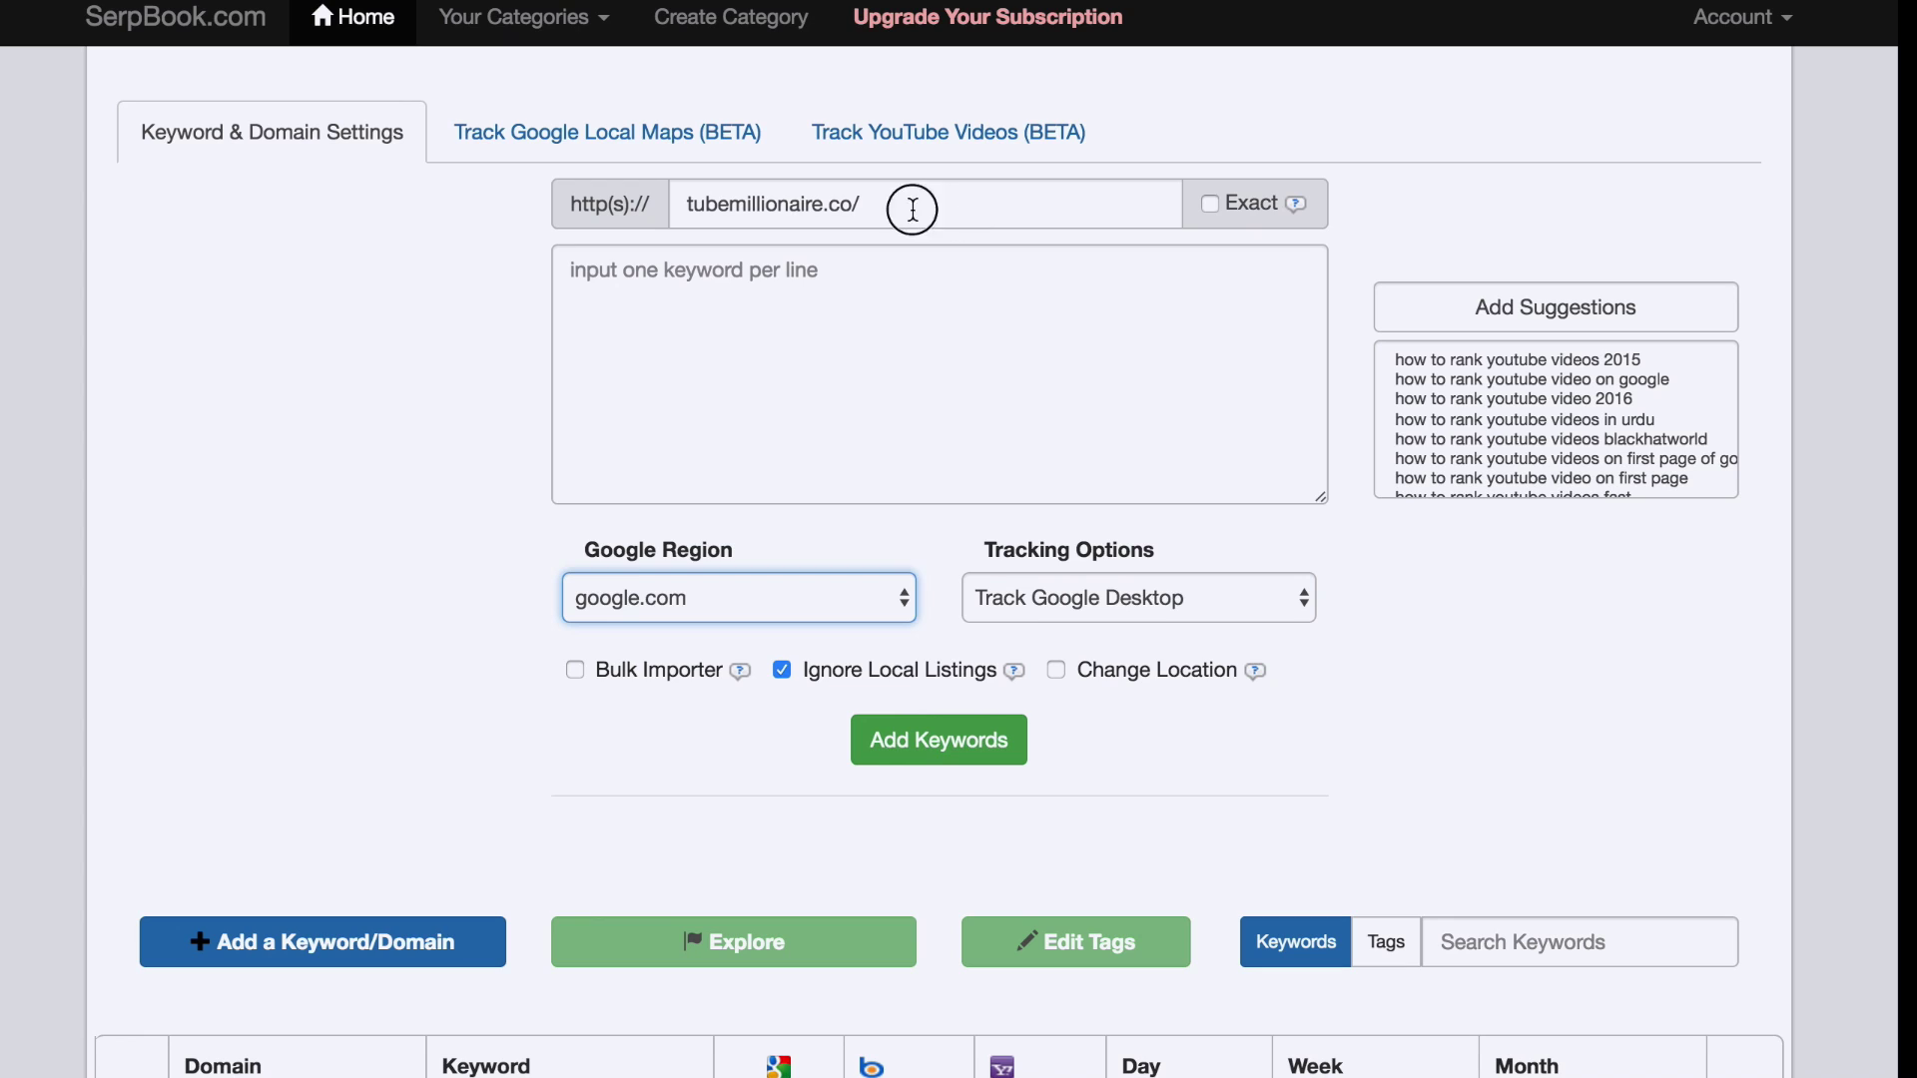
left_click_drag(912, 203, 656, 205)
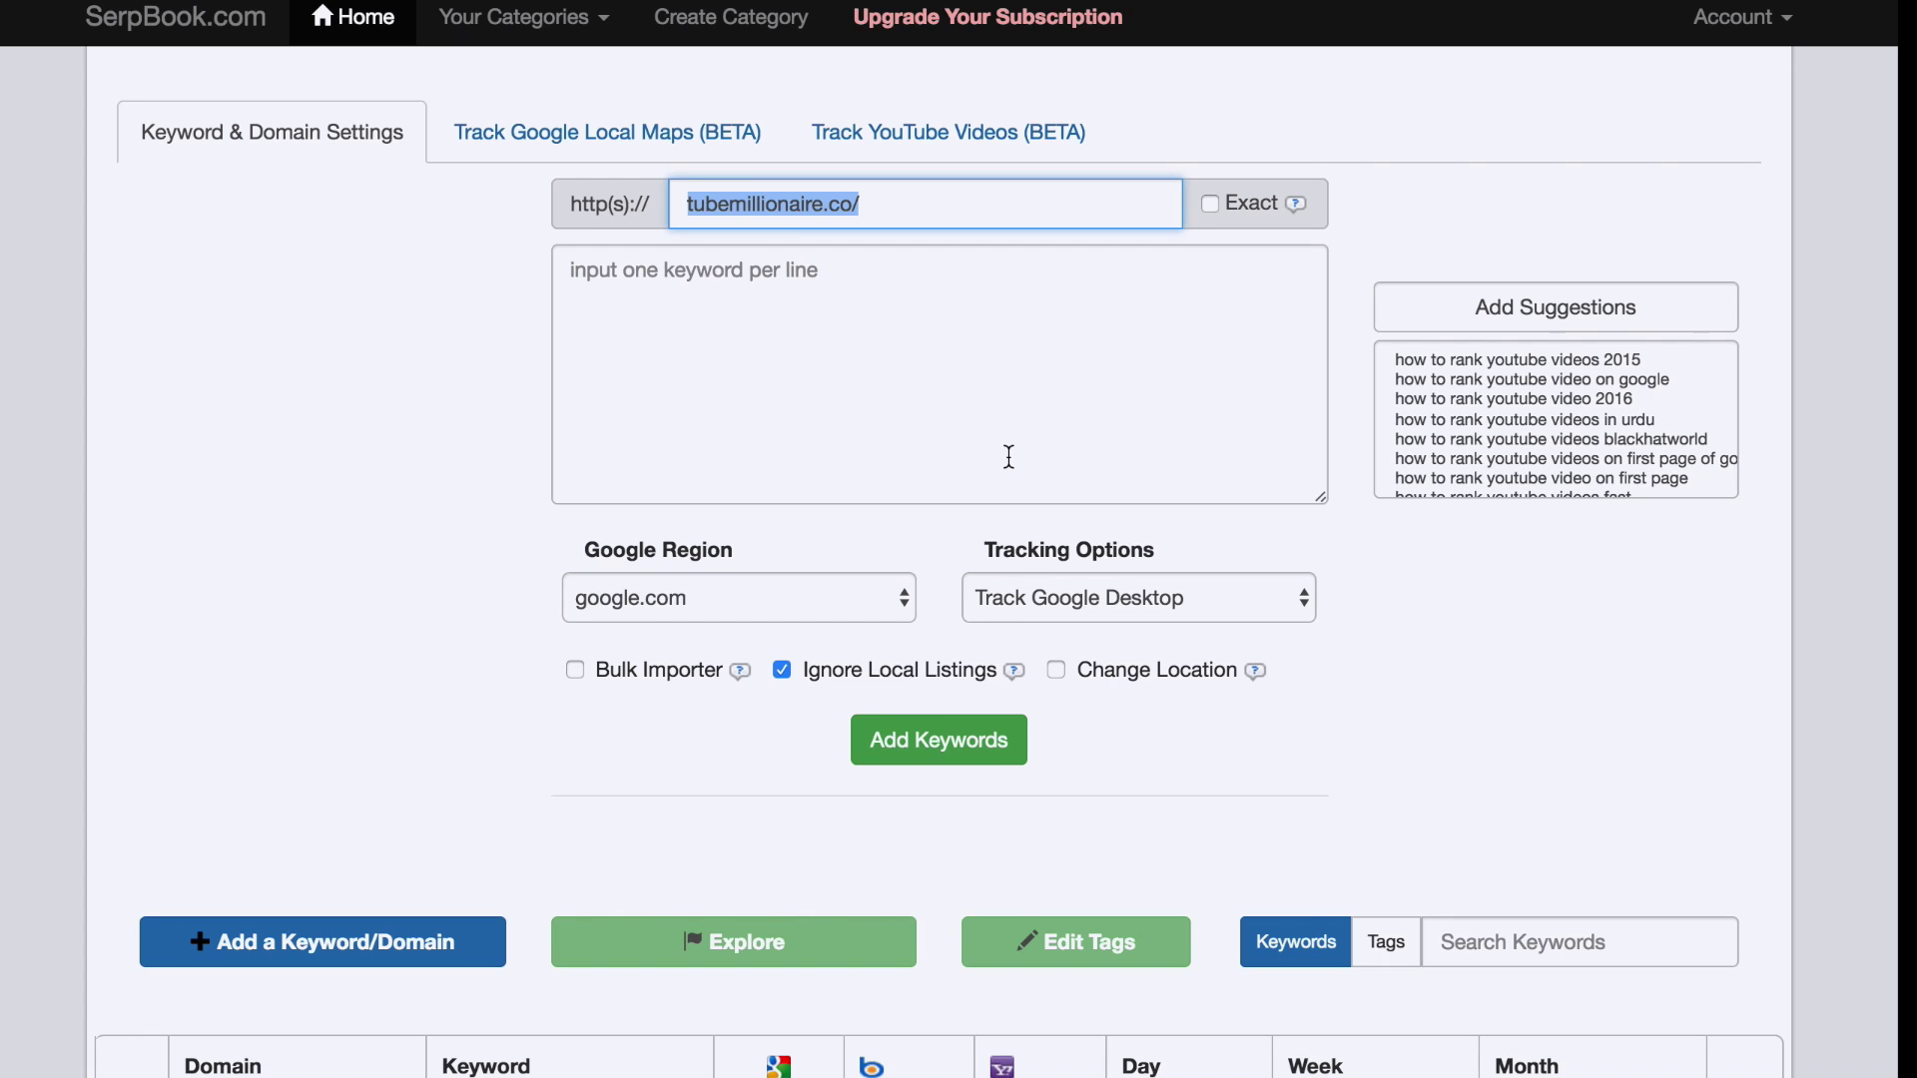
key("BackSpace")
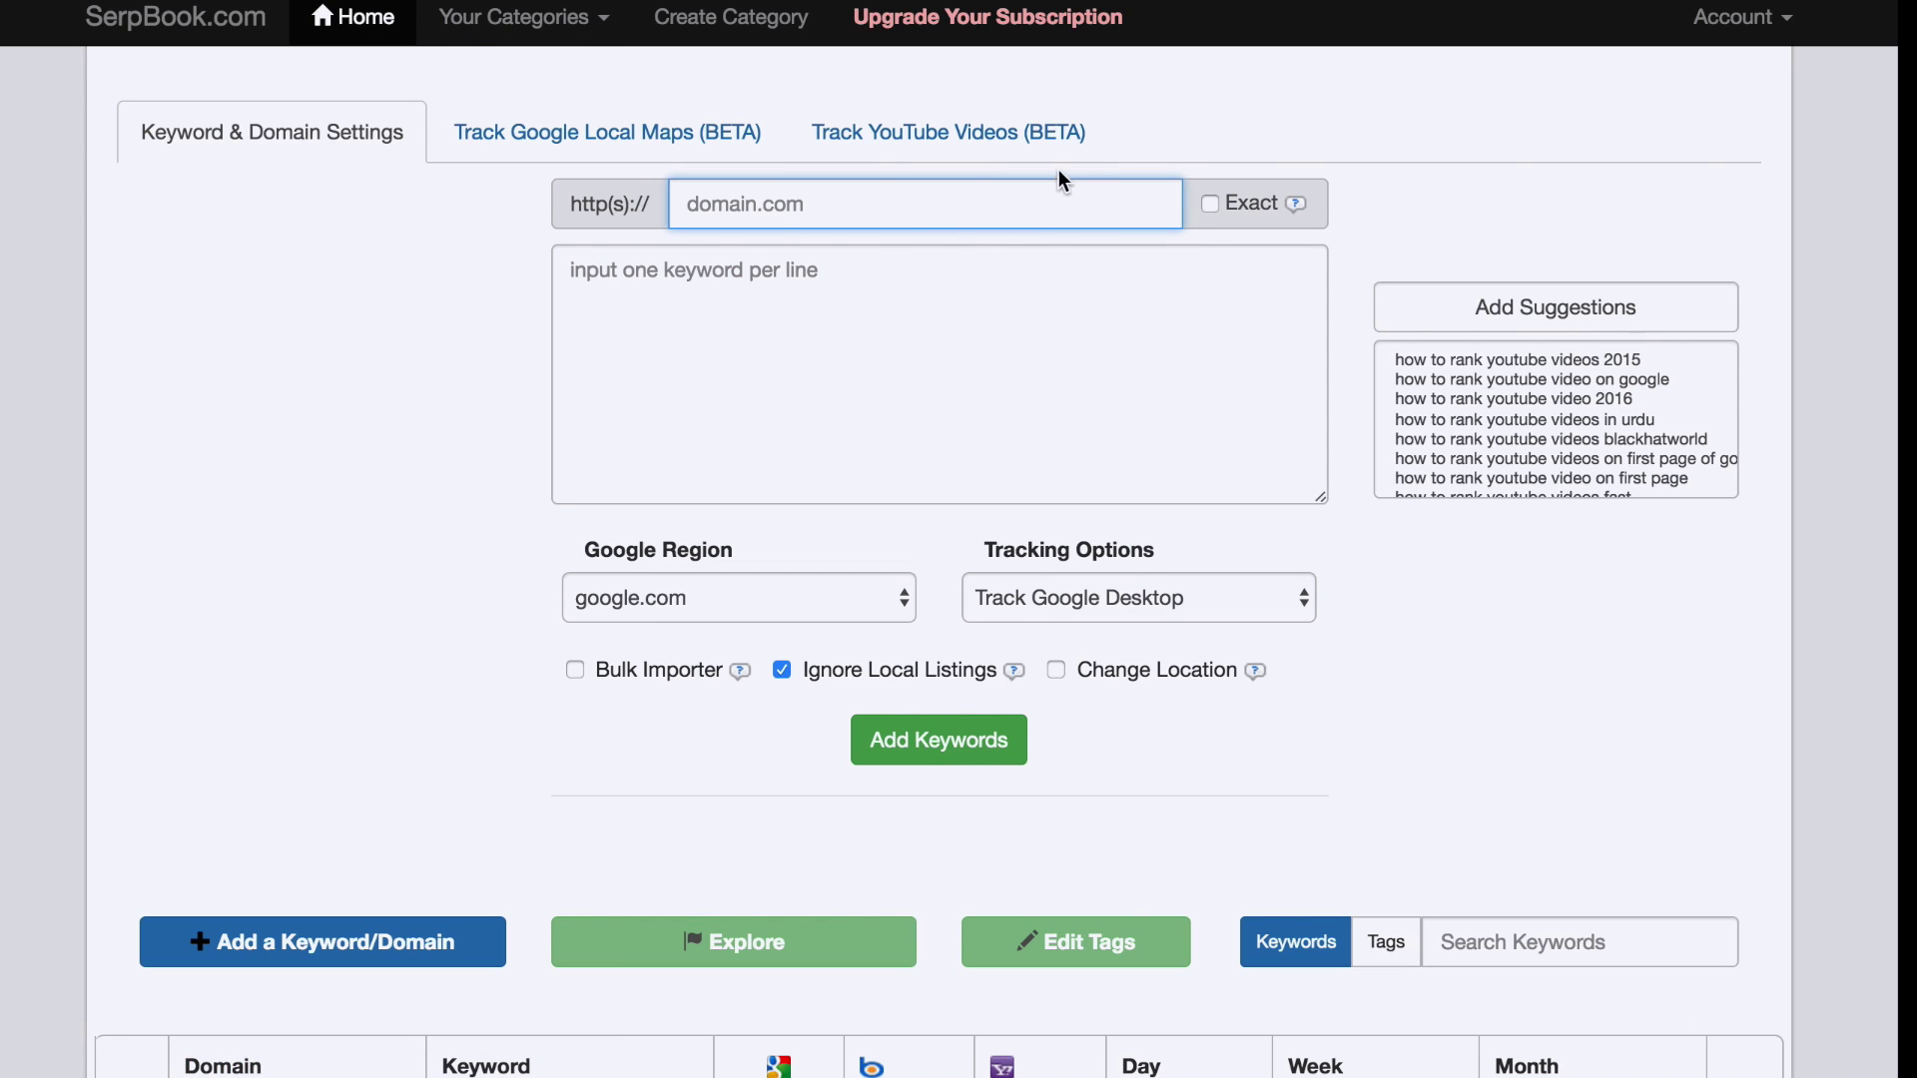
left_click(951, 133)
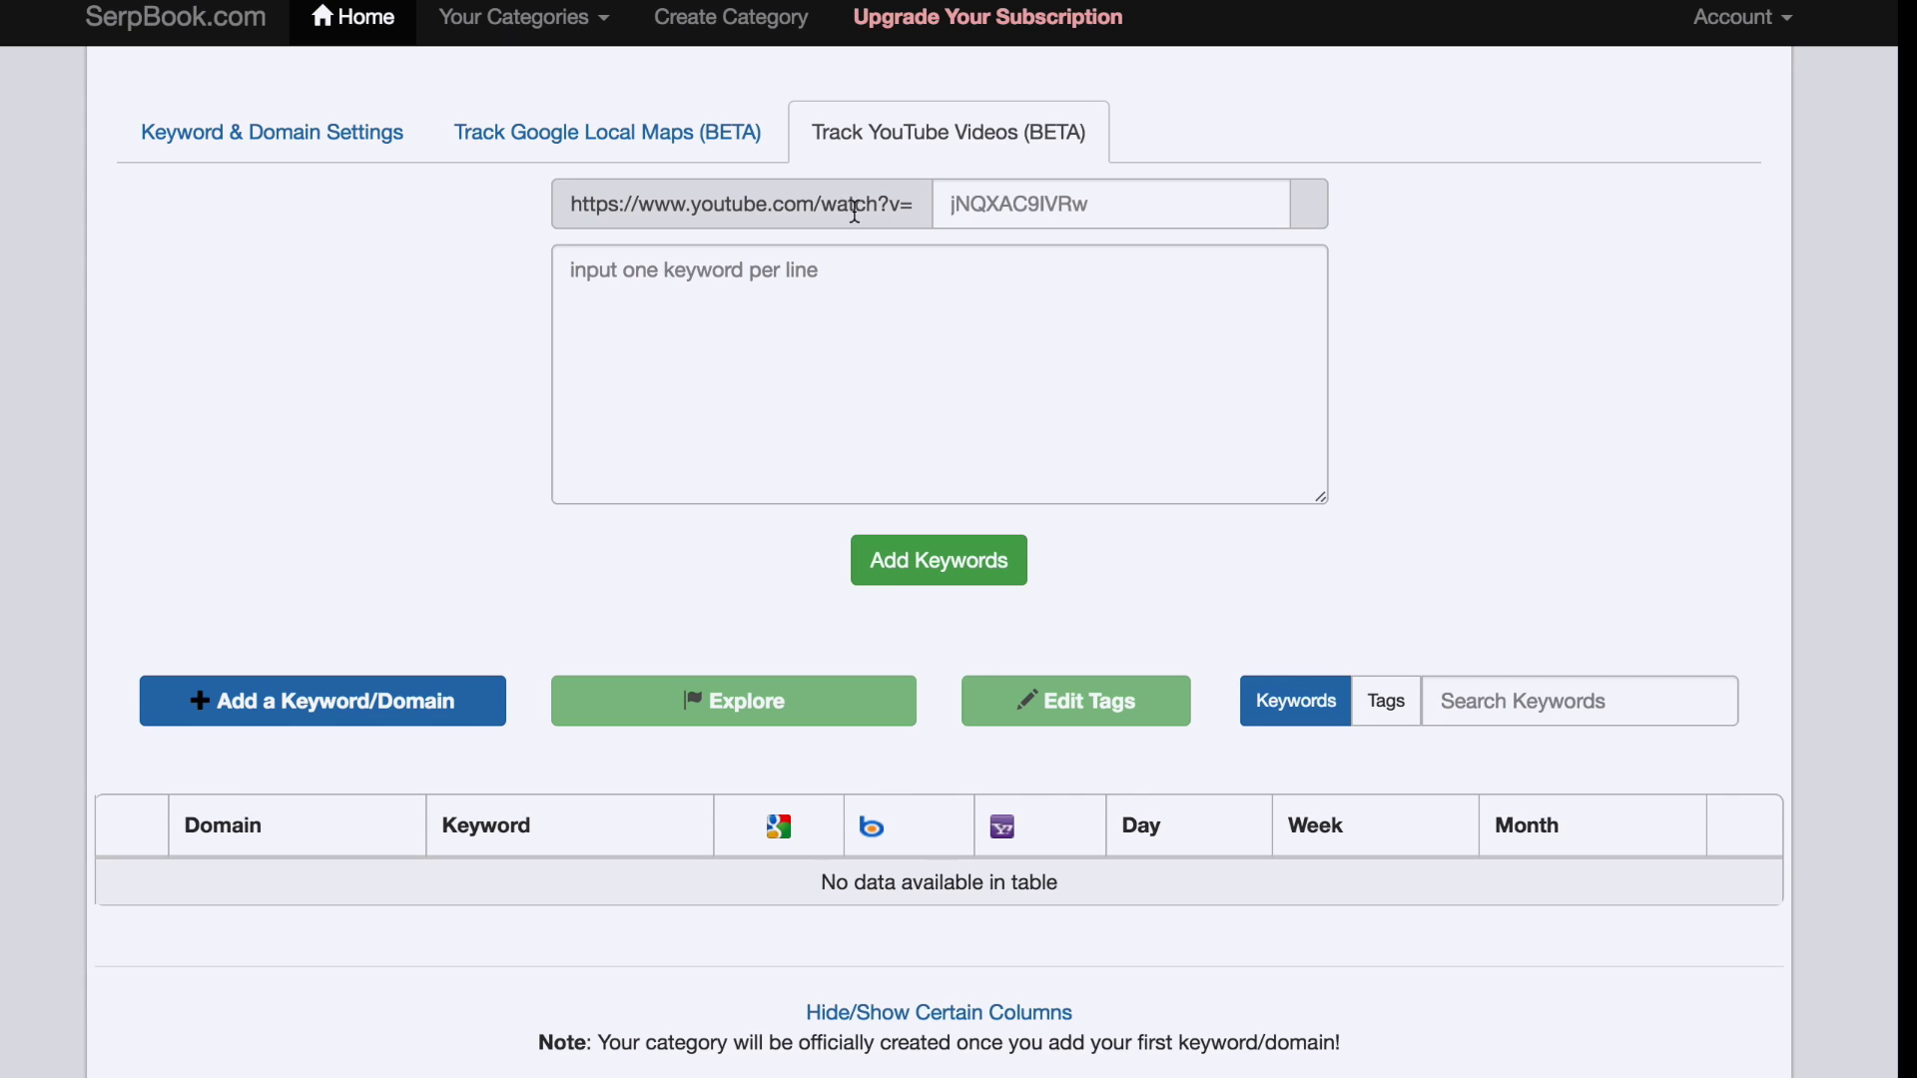
Paste KjiGT545hR8 into the video ID field and move to the keyword box.
left_click(1007, 203)
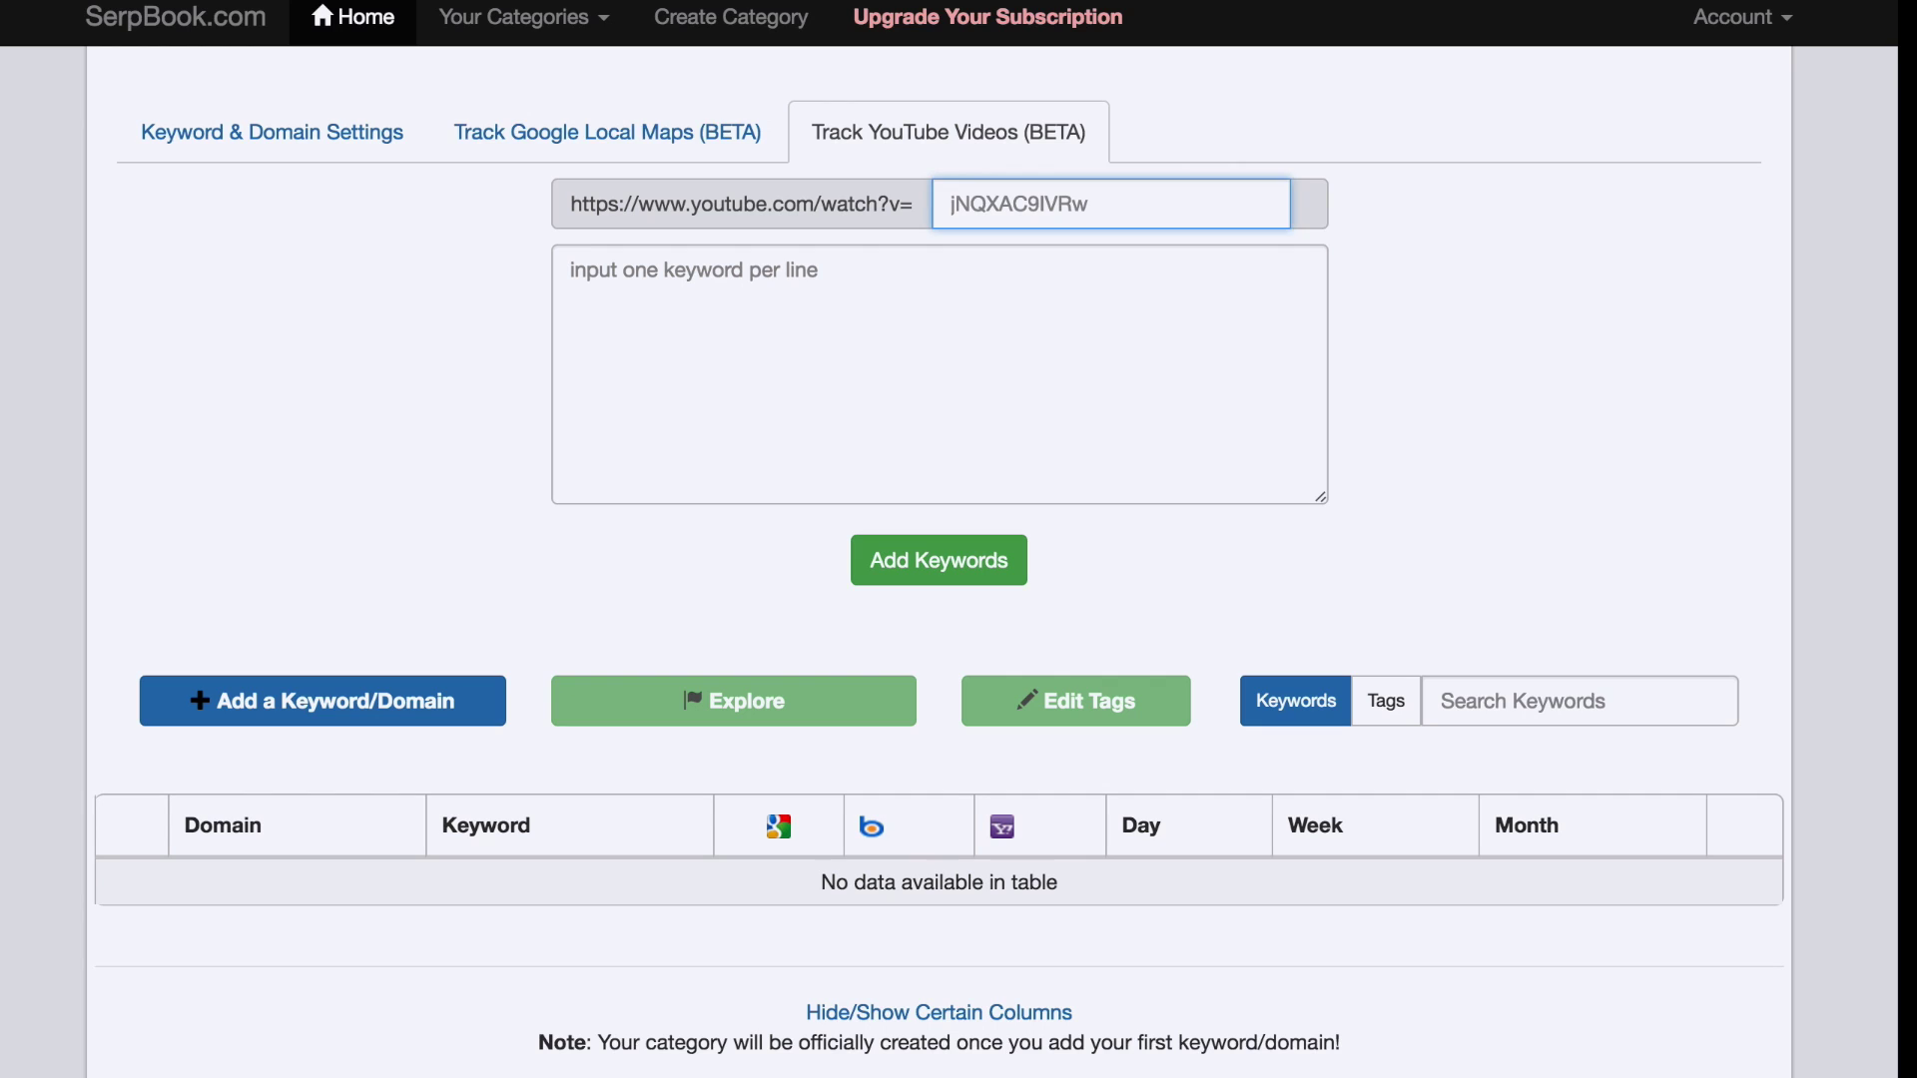
type("KjiGT545hR8")
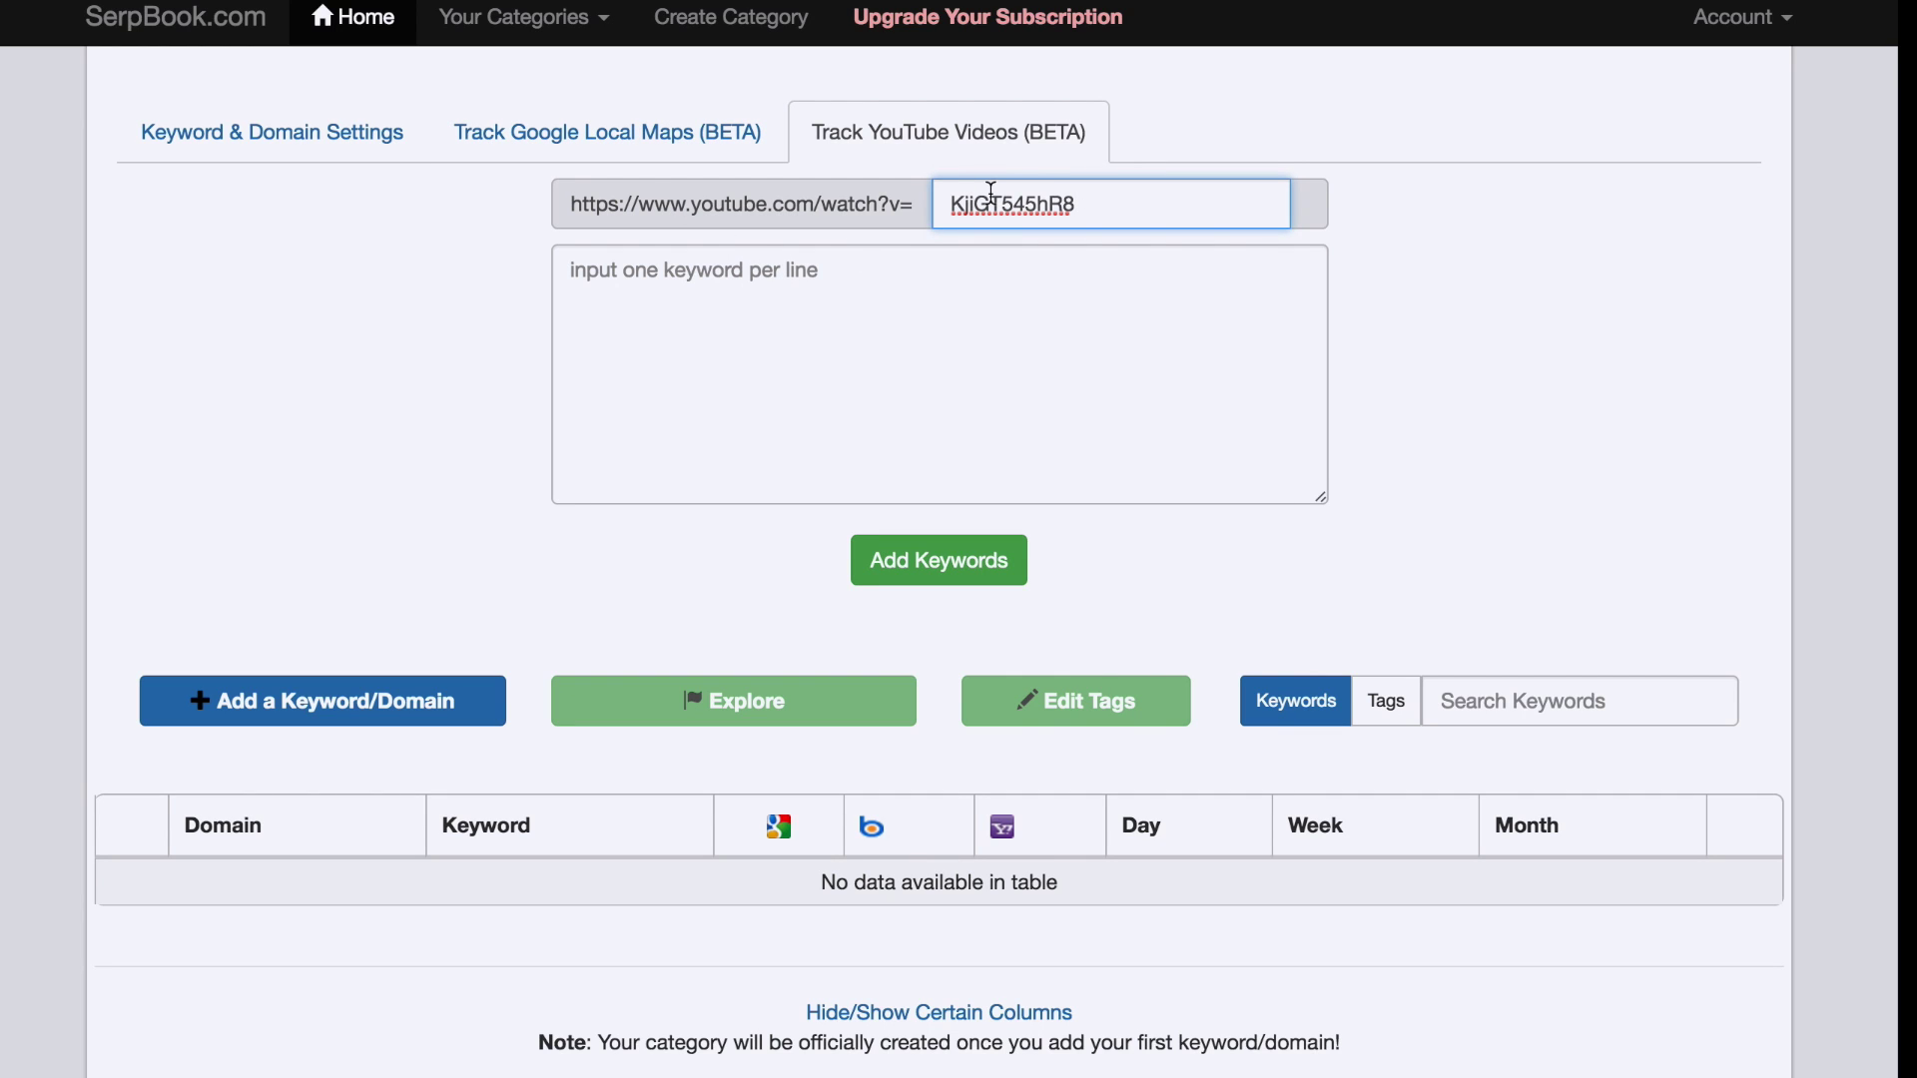
left_click(886, 328)
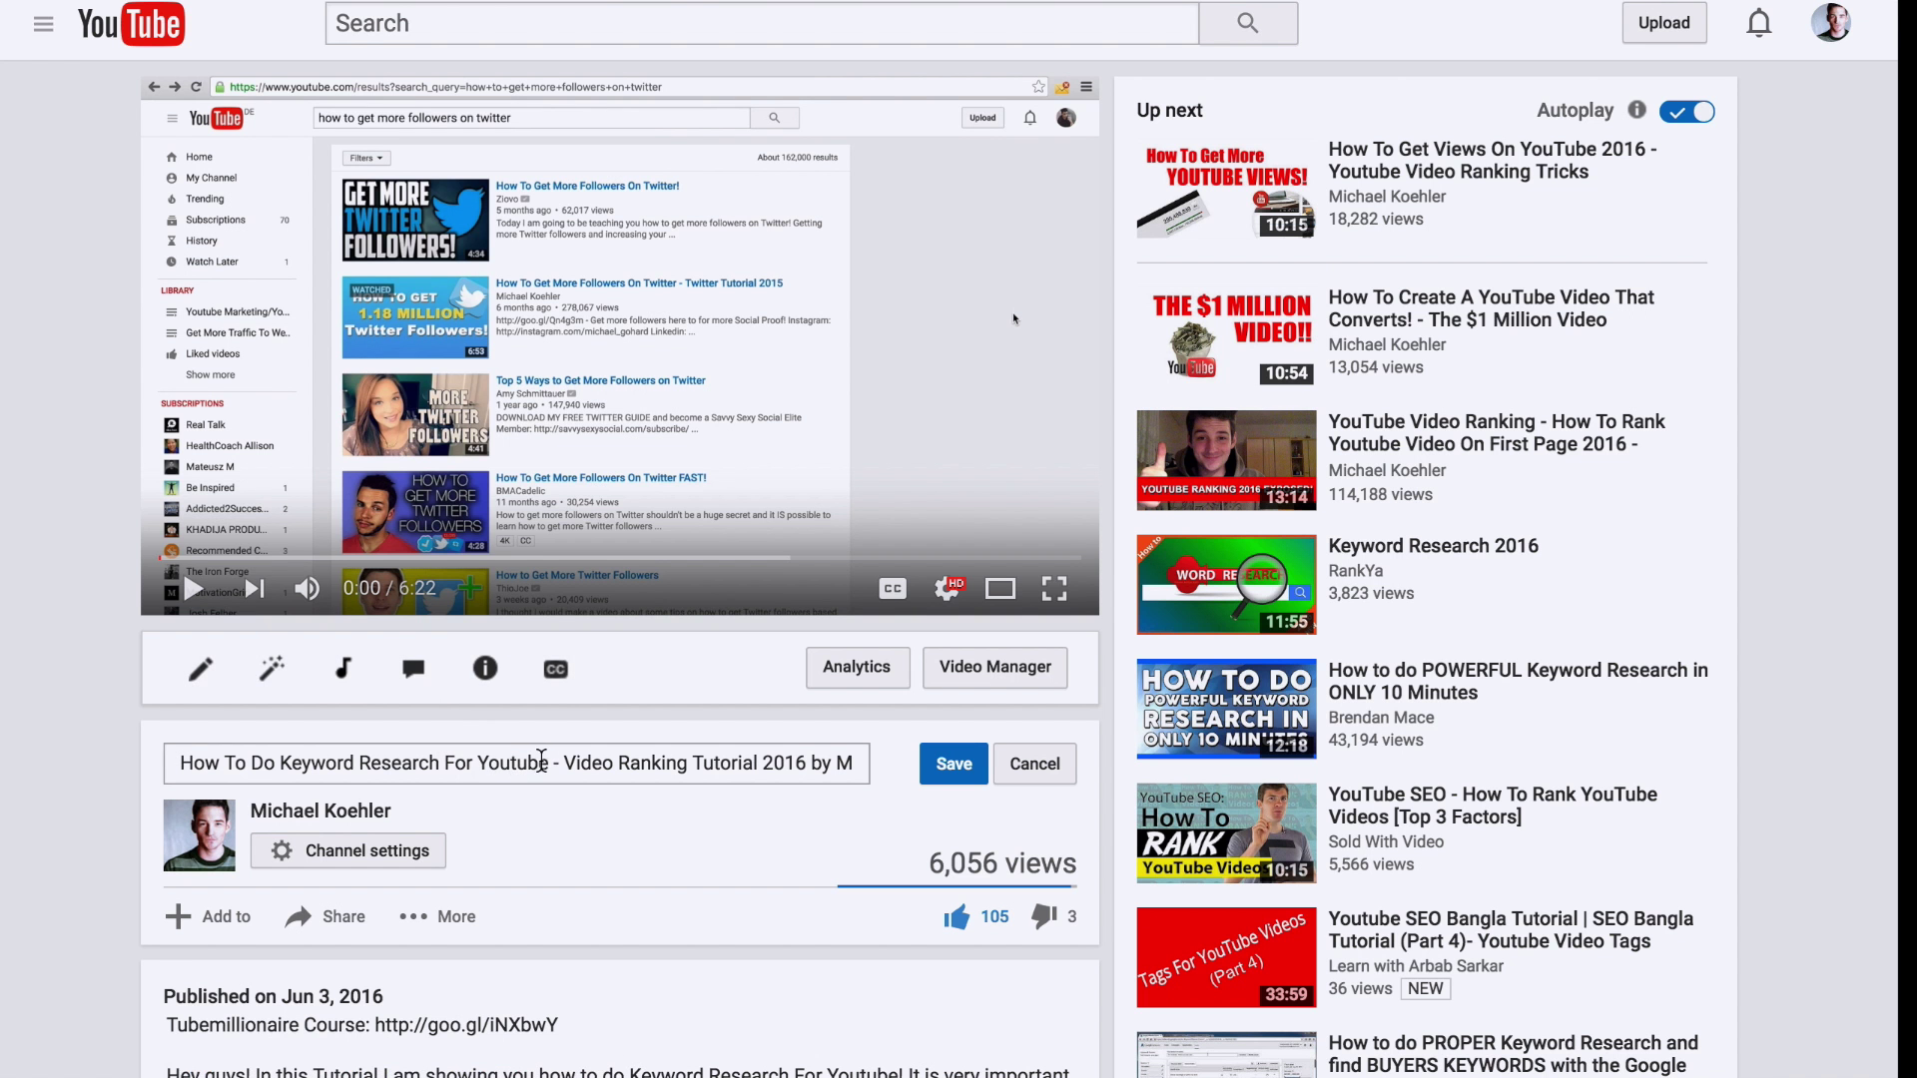
Add keywords 'How To Do Keyword Research For Youtube', 'Video Ranking Tutorial 2016' and 'Video Ranking Tutorial' from the title.
left_click_drag(548, 761, 141, 763)
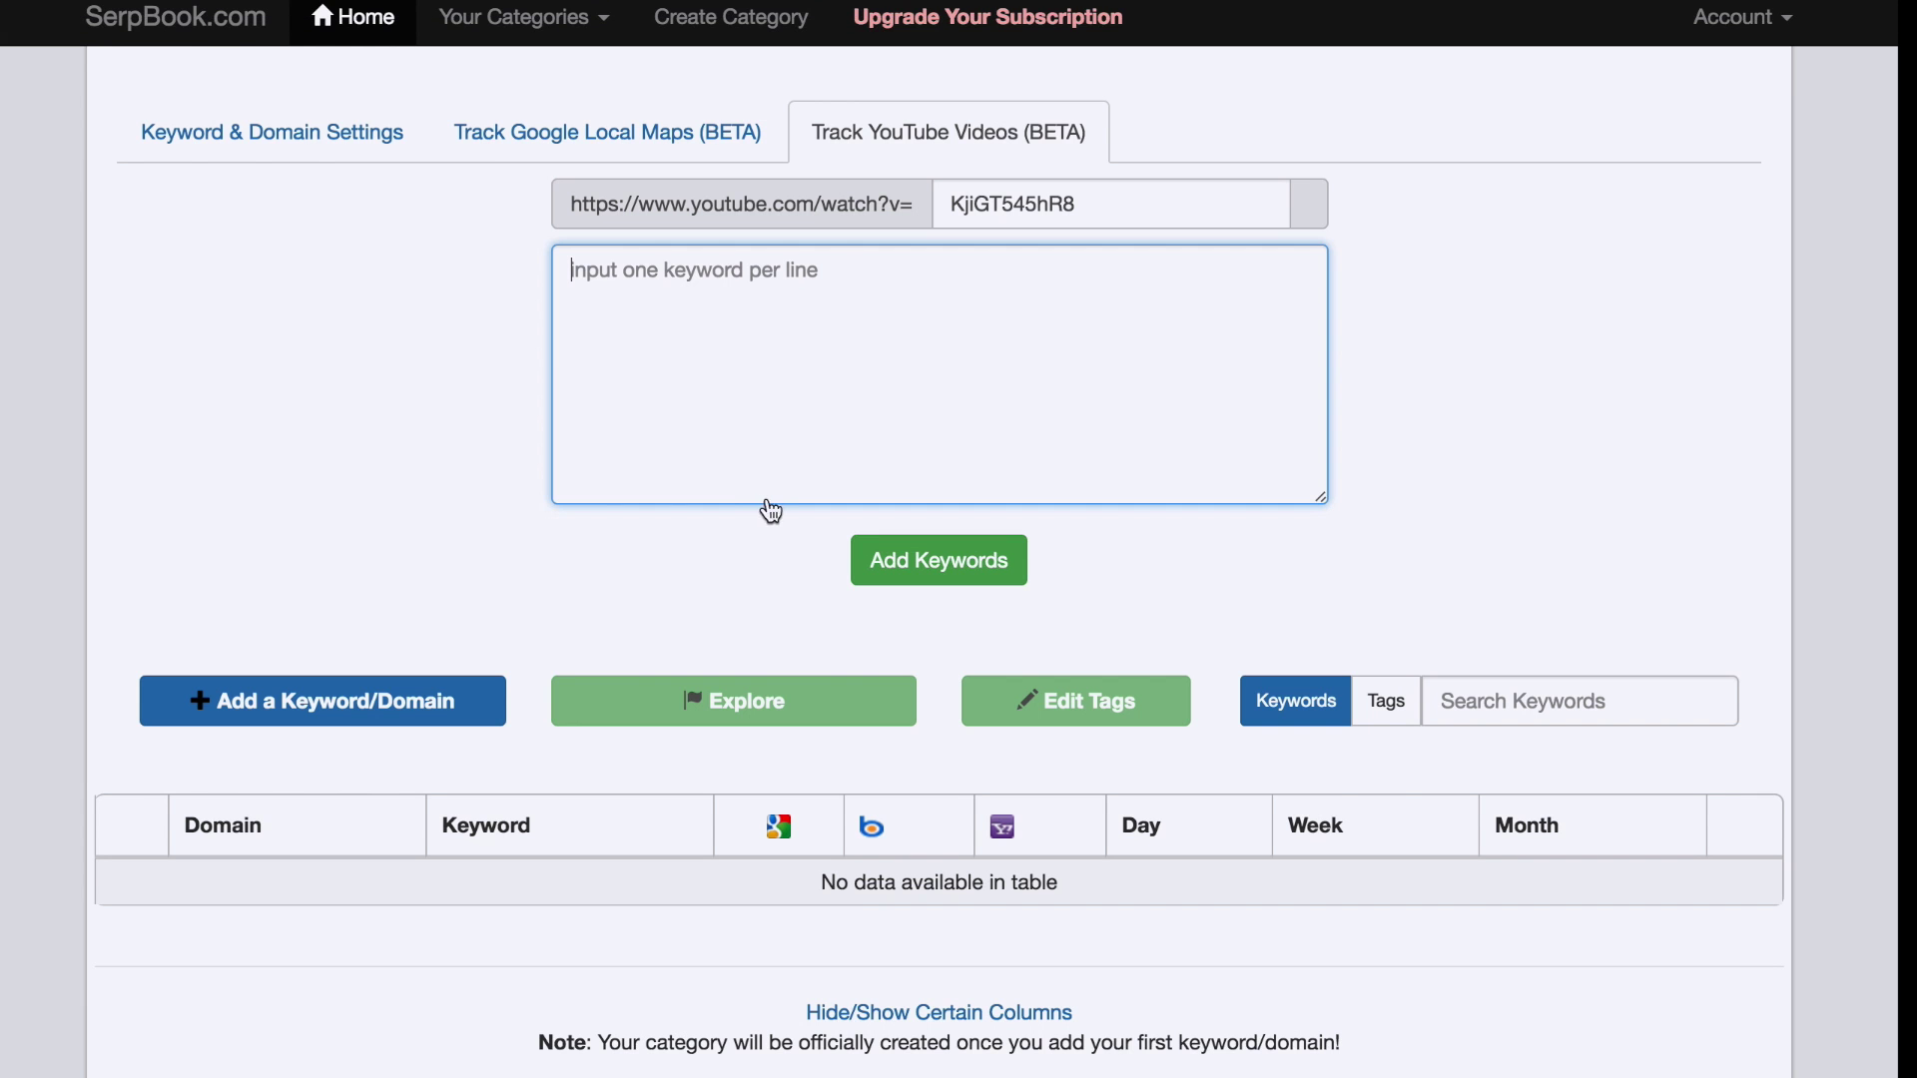
type("How To Do Keyword Research For Youtube")
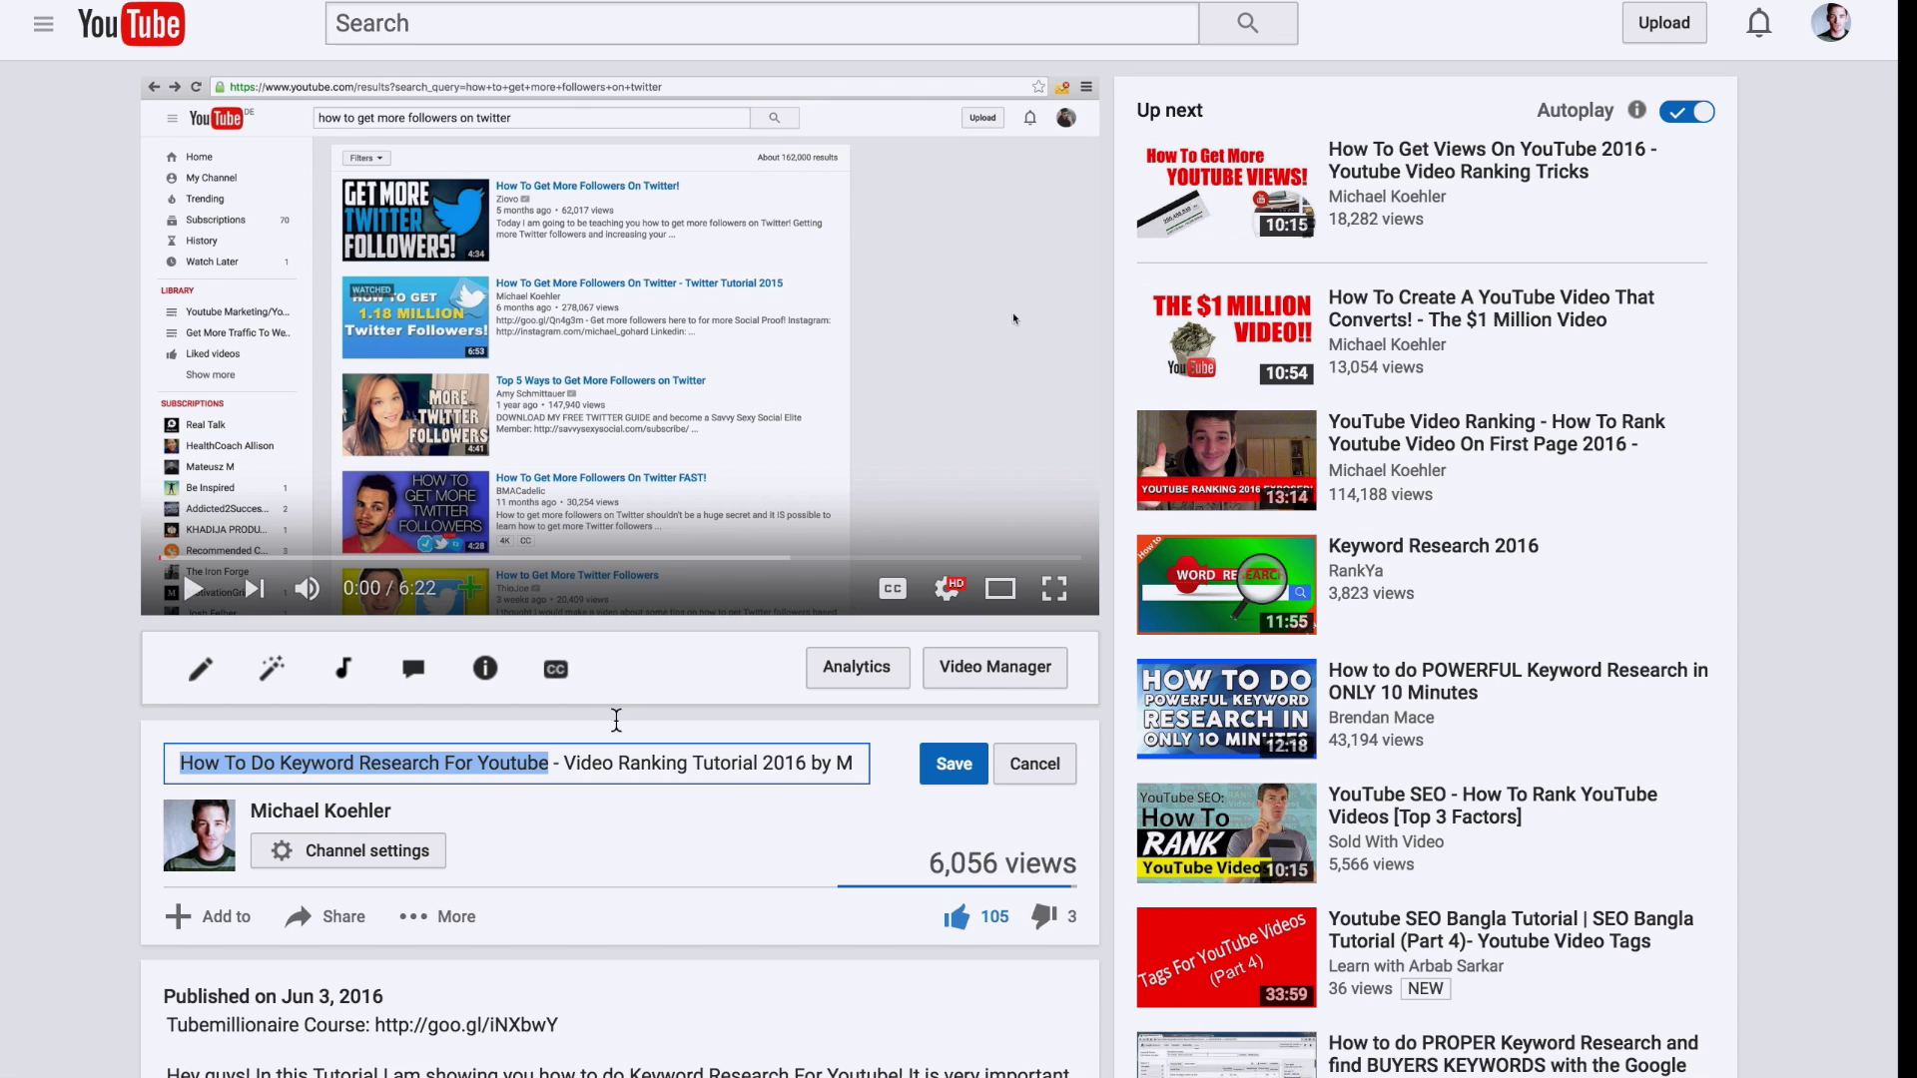
left_click_drag(564, 762, 807, 759)
key("ctrl+c")
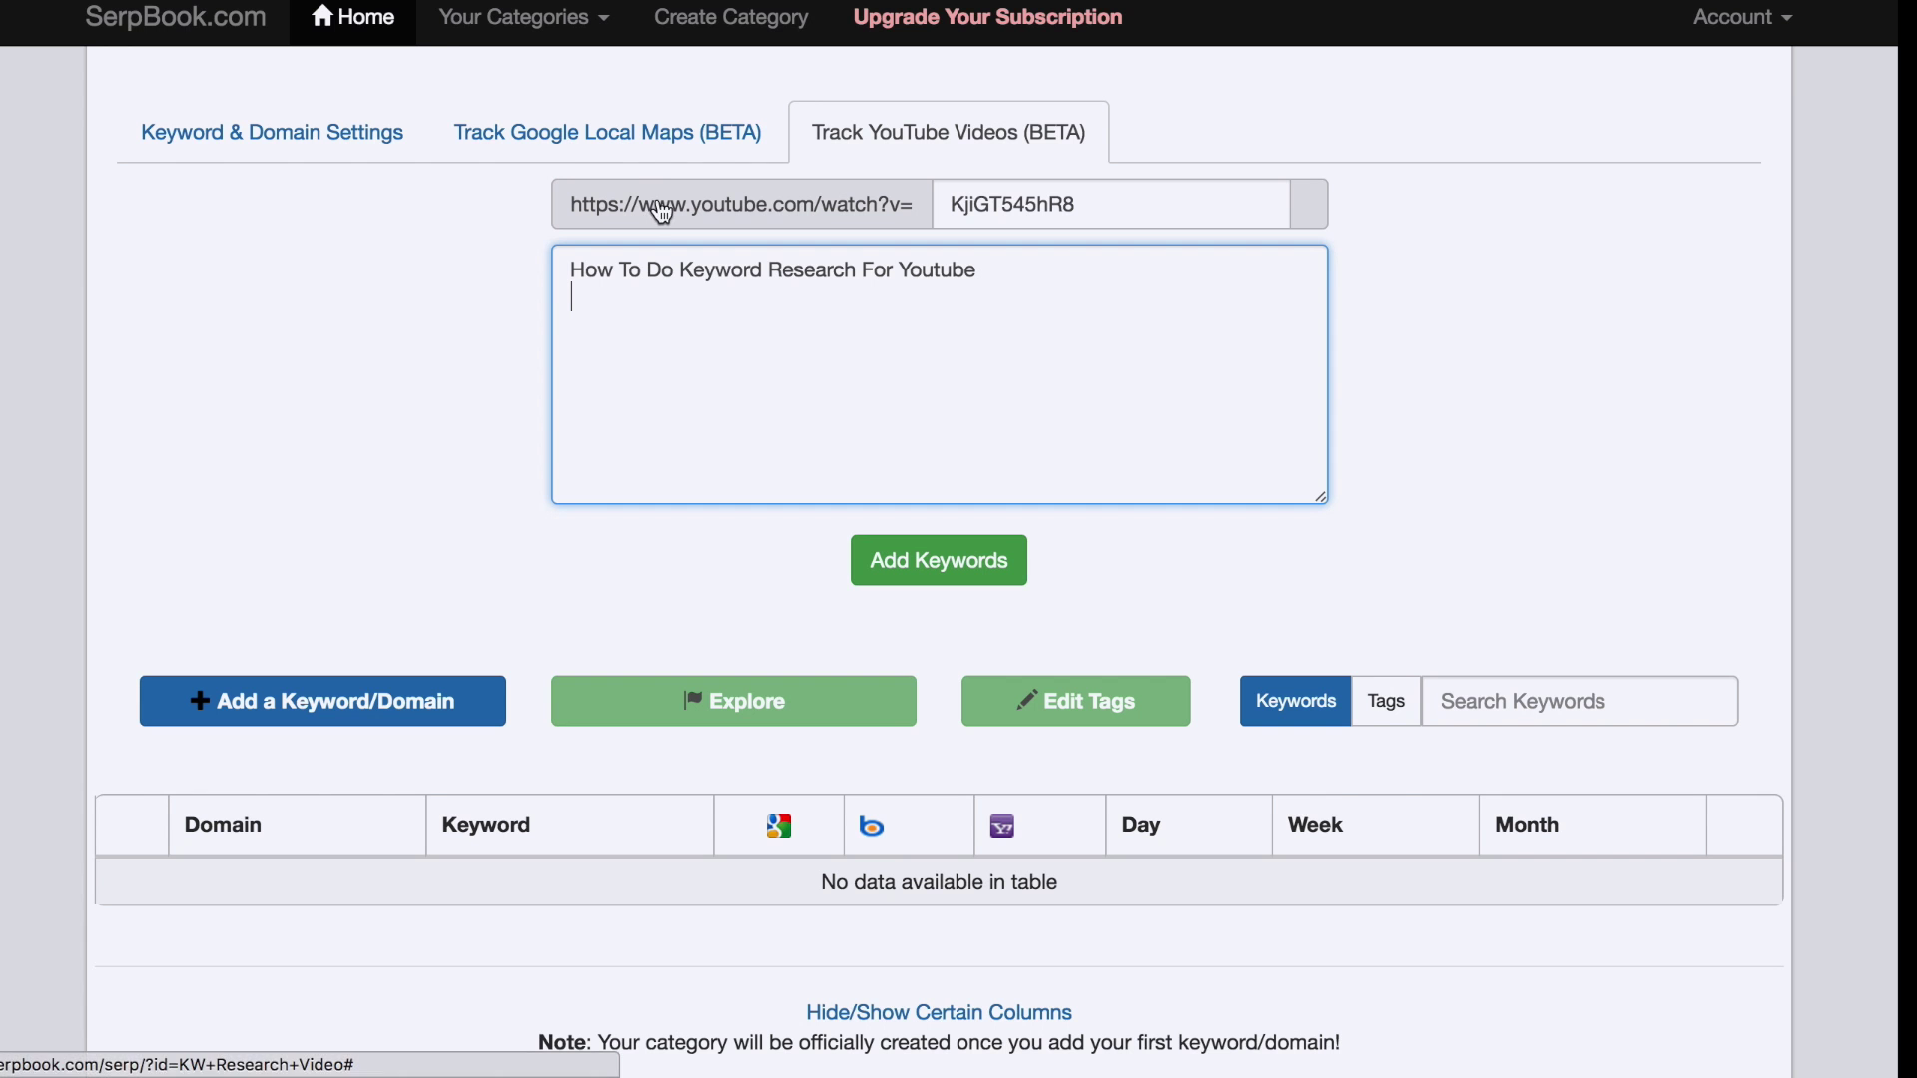
key("Return")
key("ctrl+v")
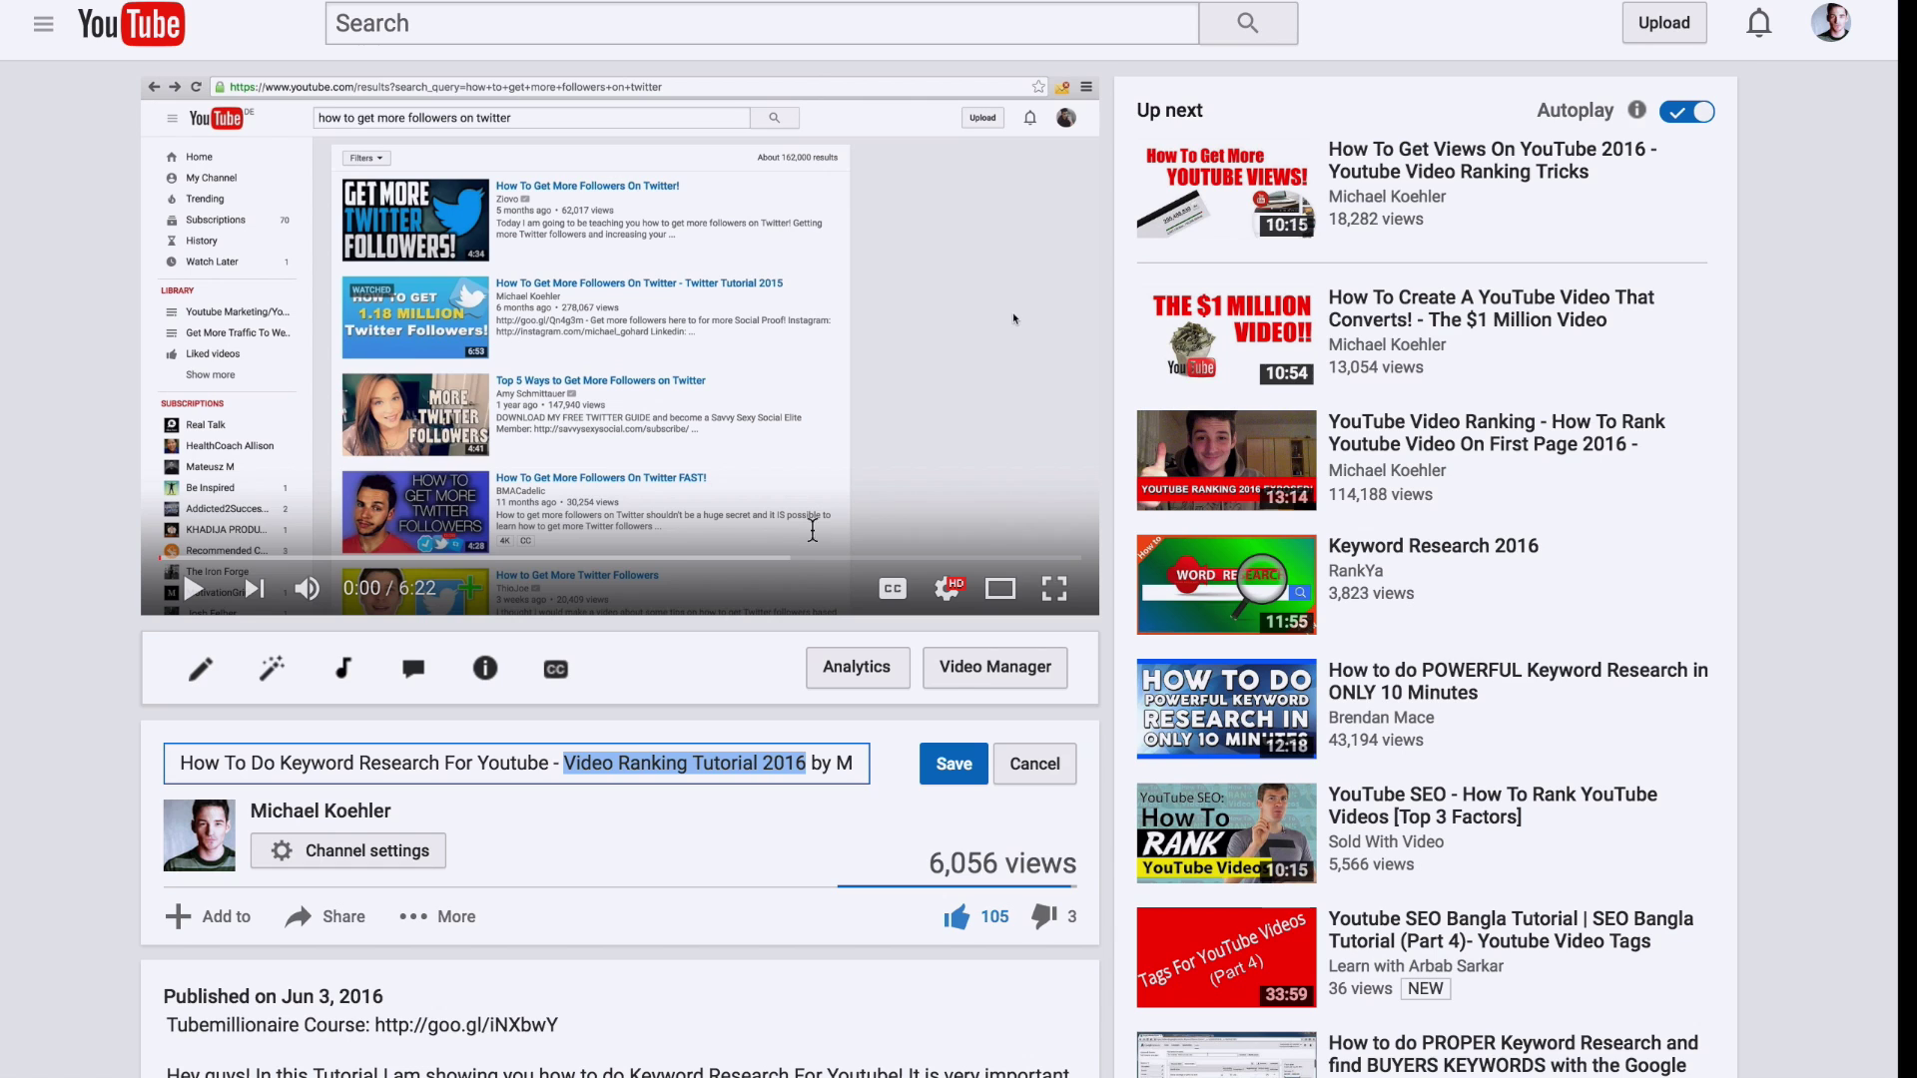
left_click(616, 761)
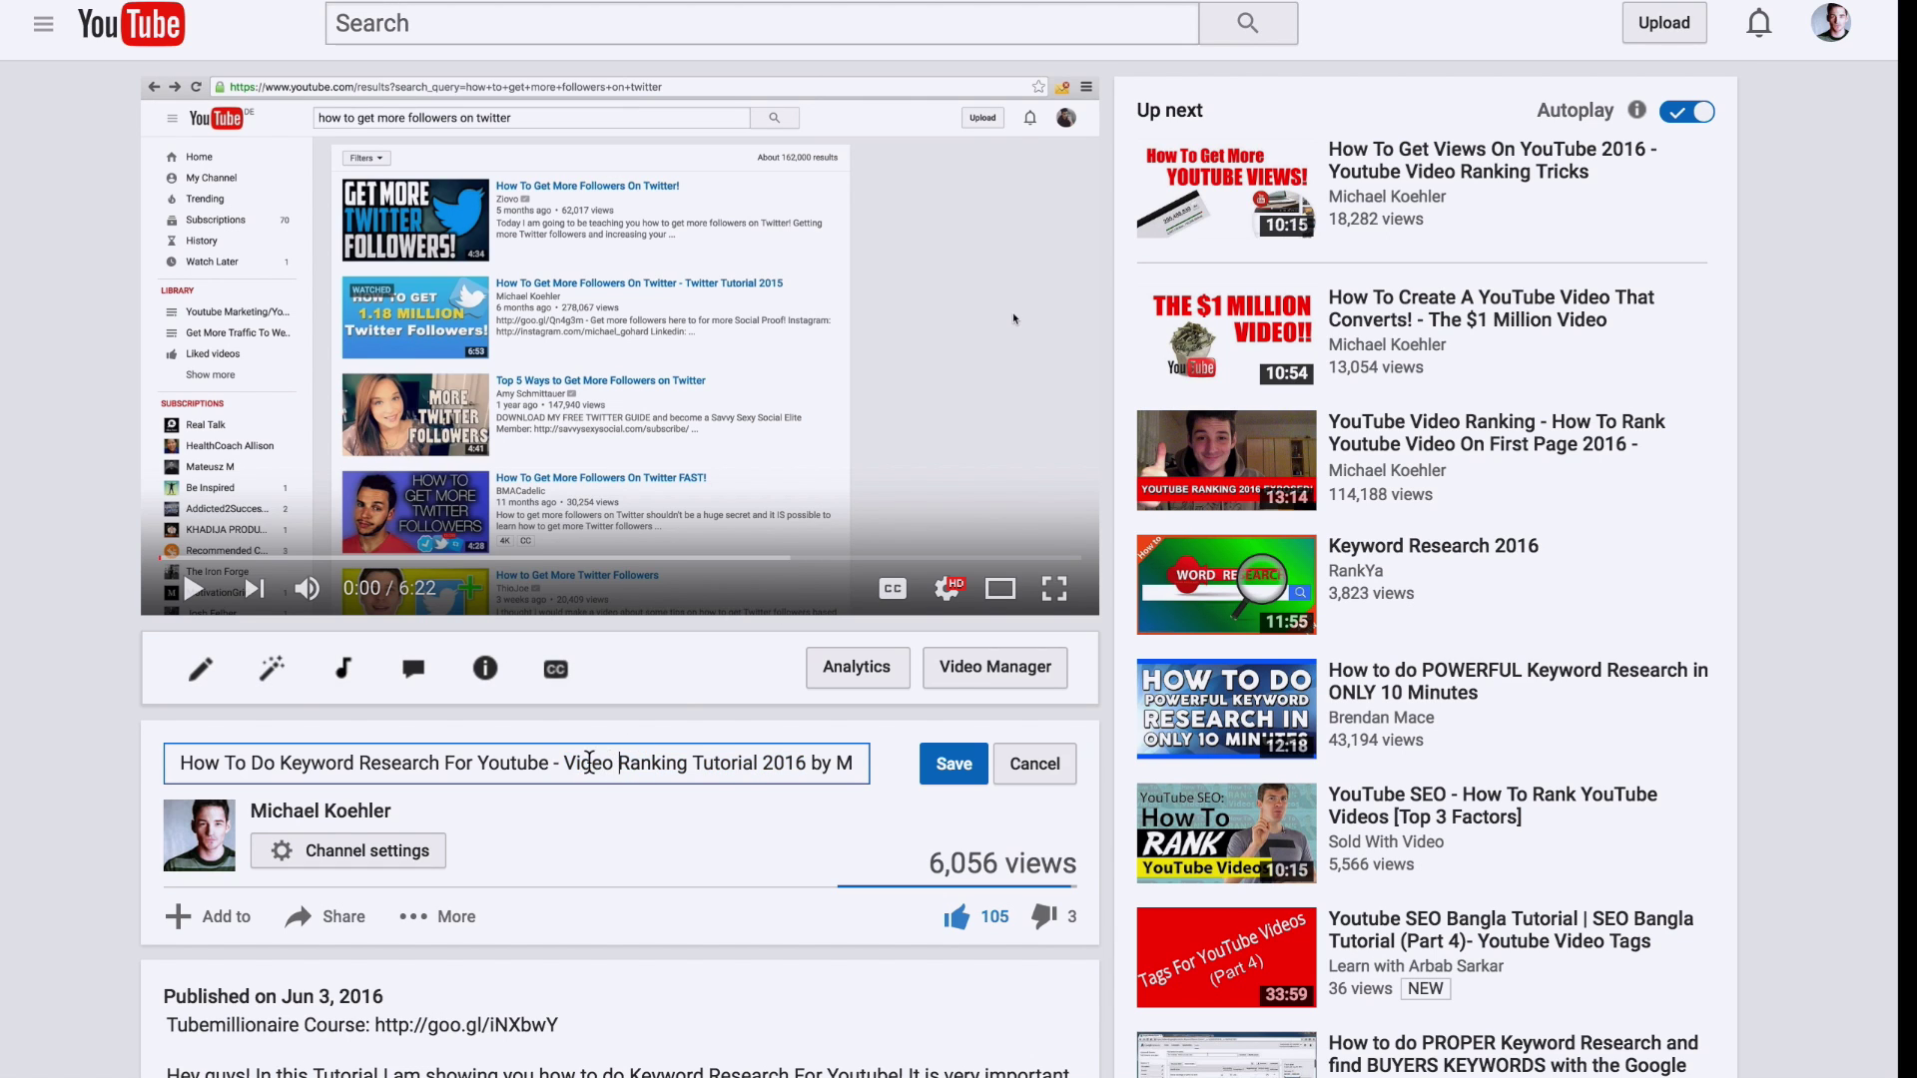
left_click_drag(565, 763, 766, 763)
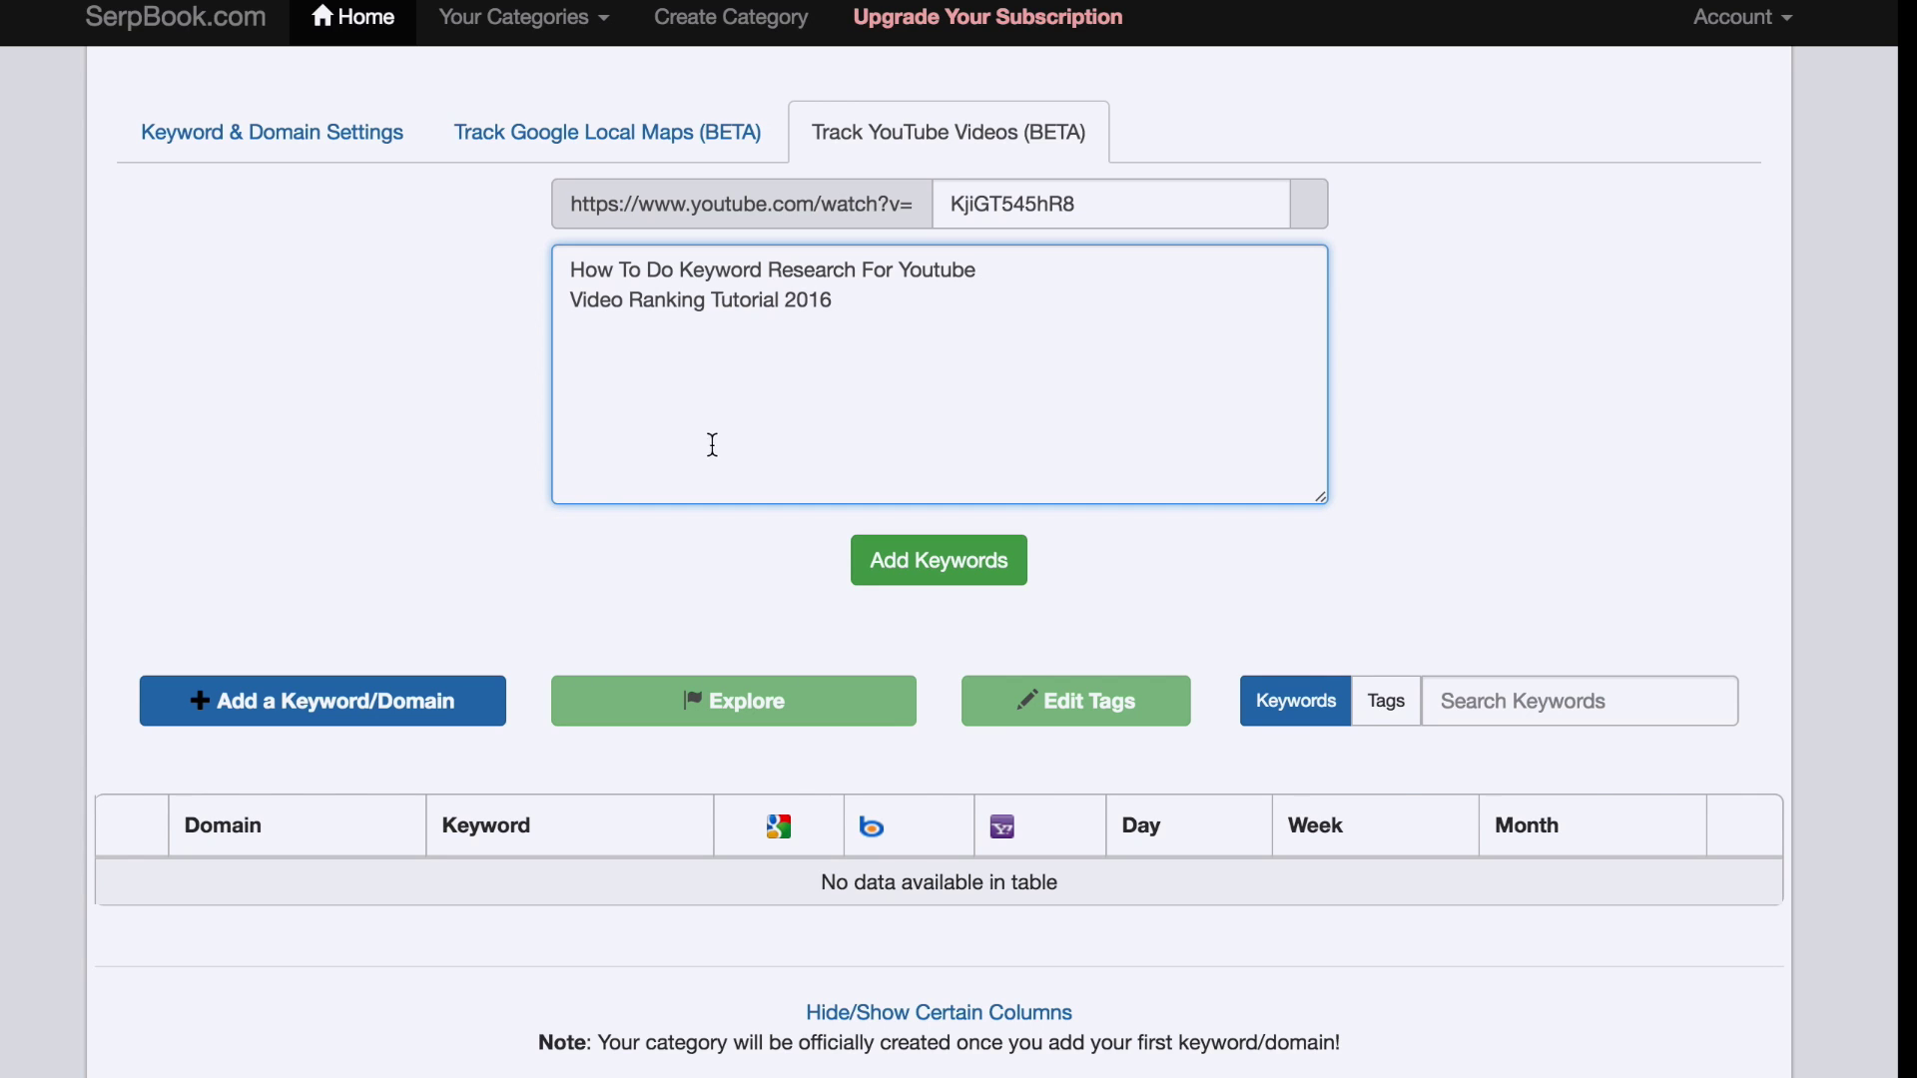
type("Video Ranking Tutorial")
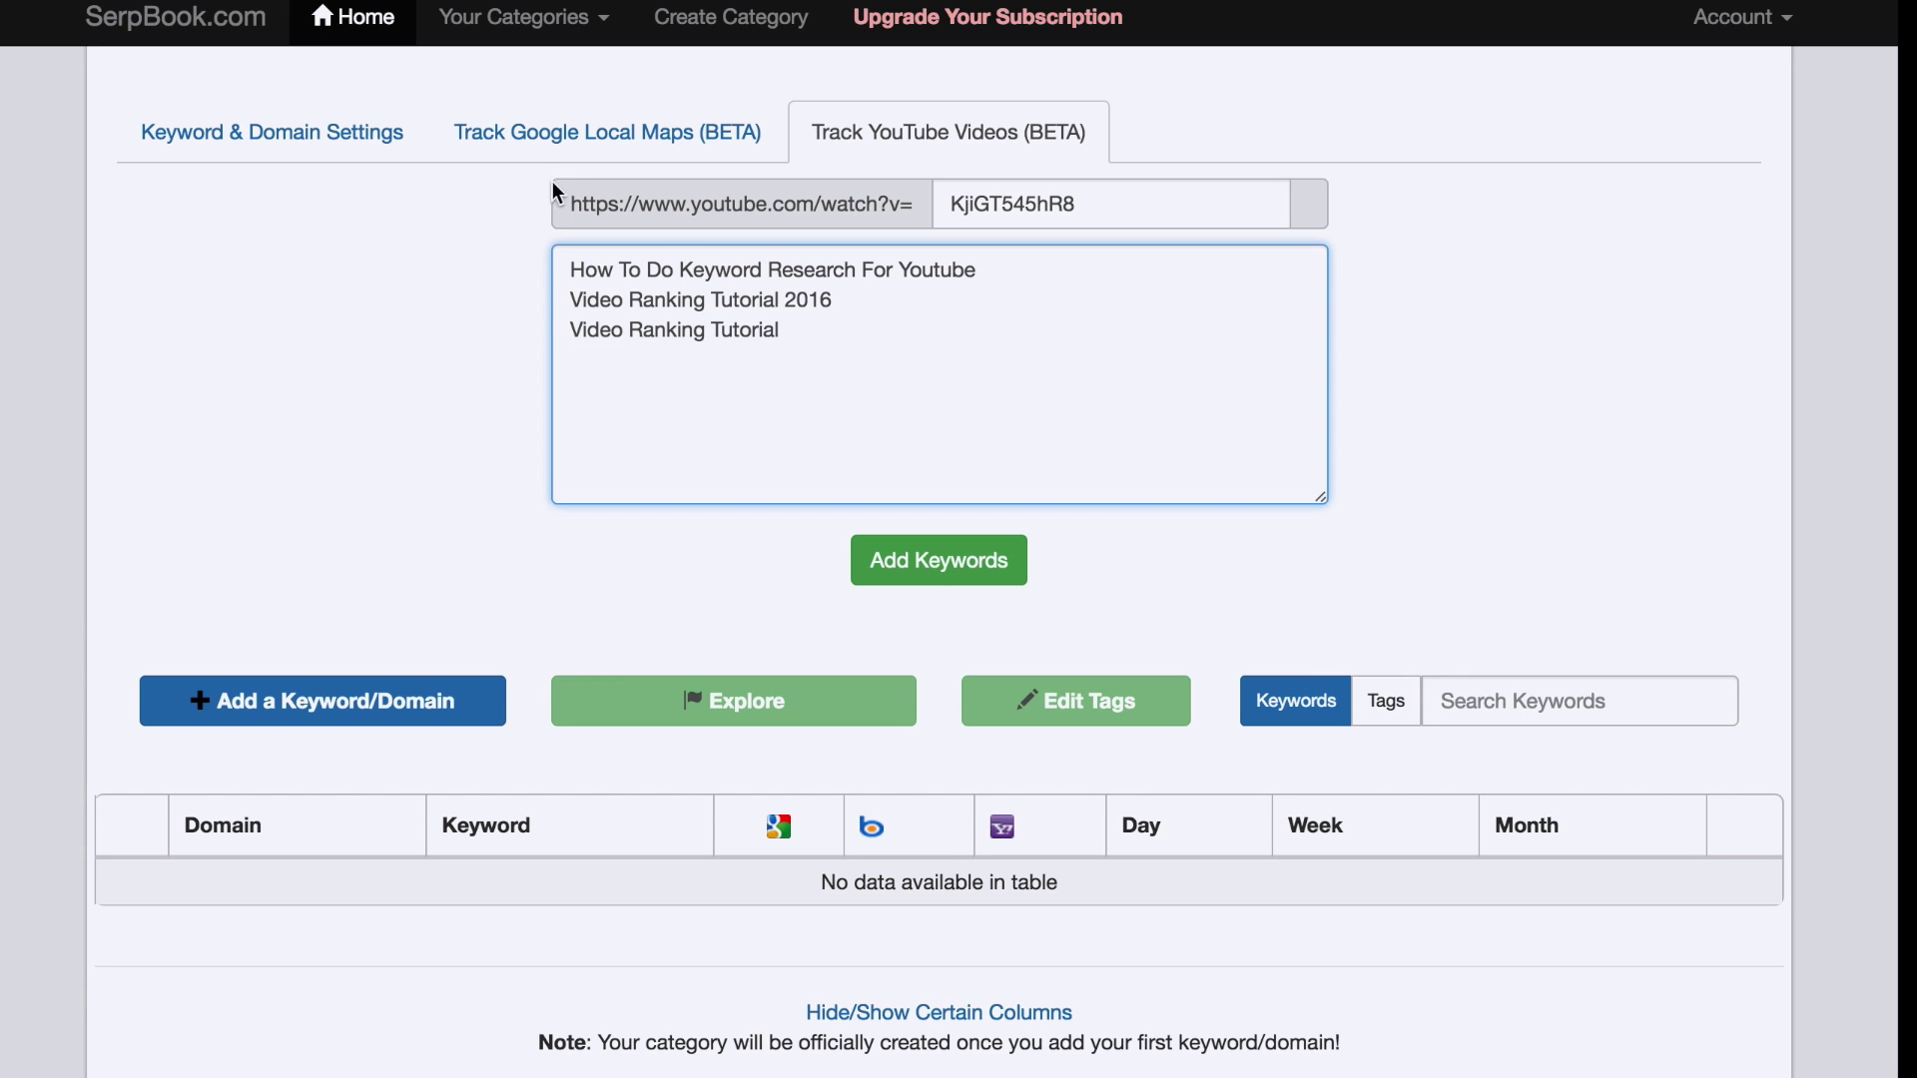
left_click(934, 557)
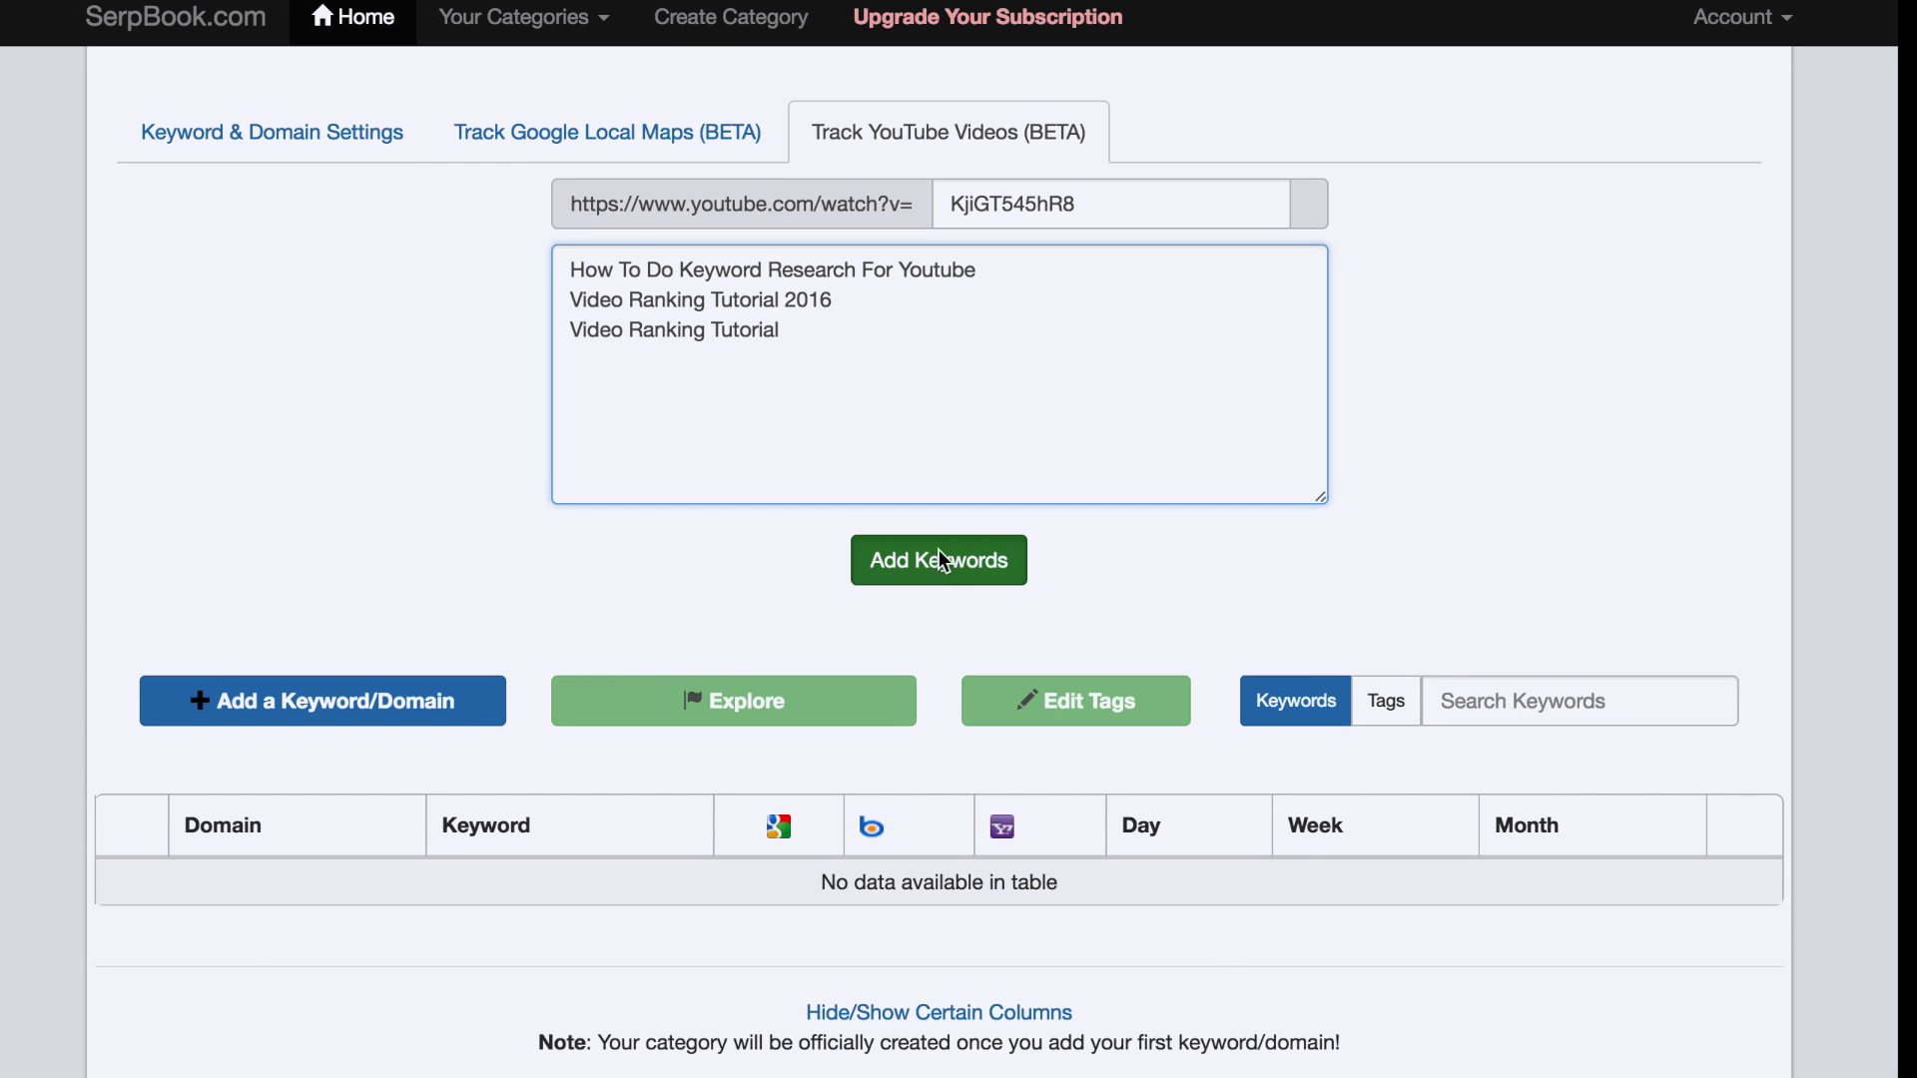
Check the three keyword rows, then reload the category via the SerpBook.com logo to fetch rankings.
scroll(684, 428, "down", 3)
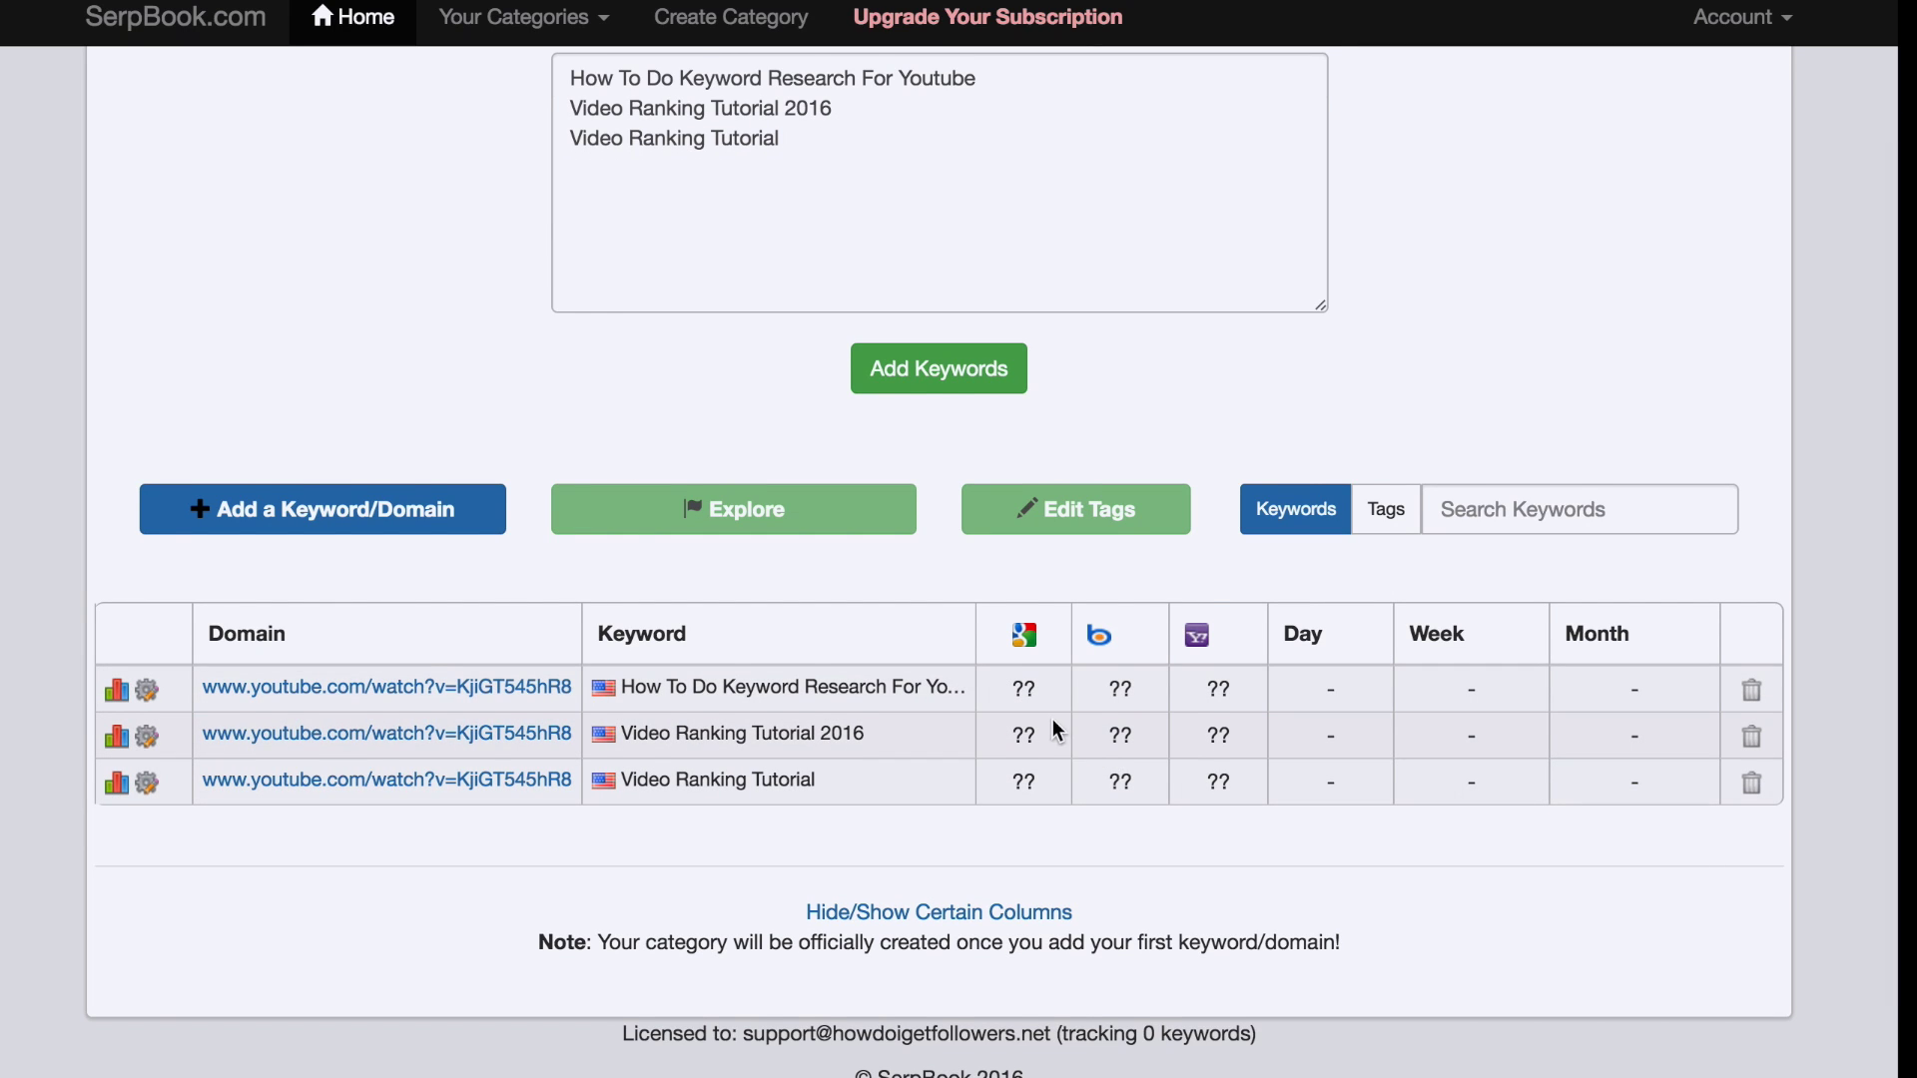
scroll(1052, 719, "up", 1)
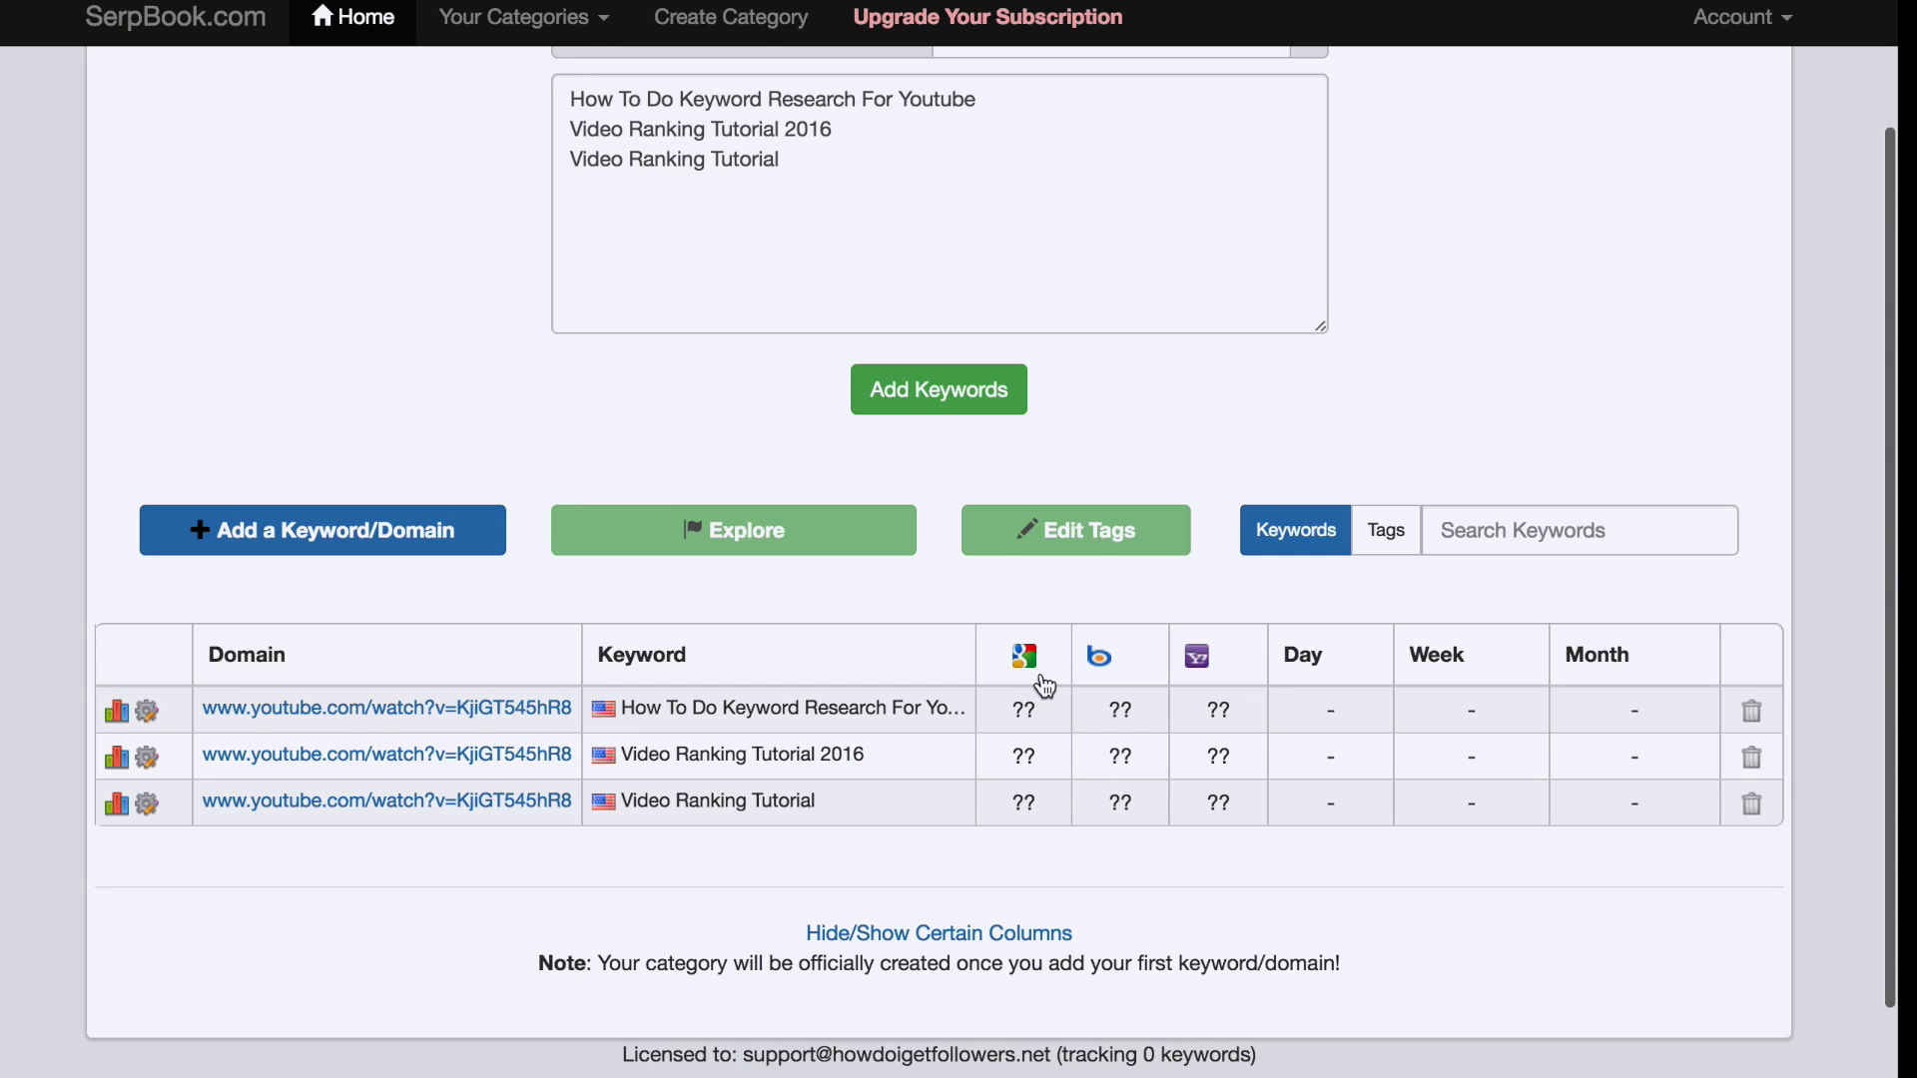
left_click(172, 18)
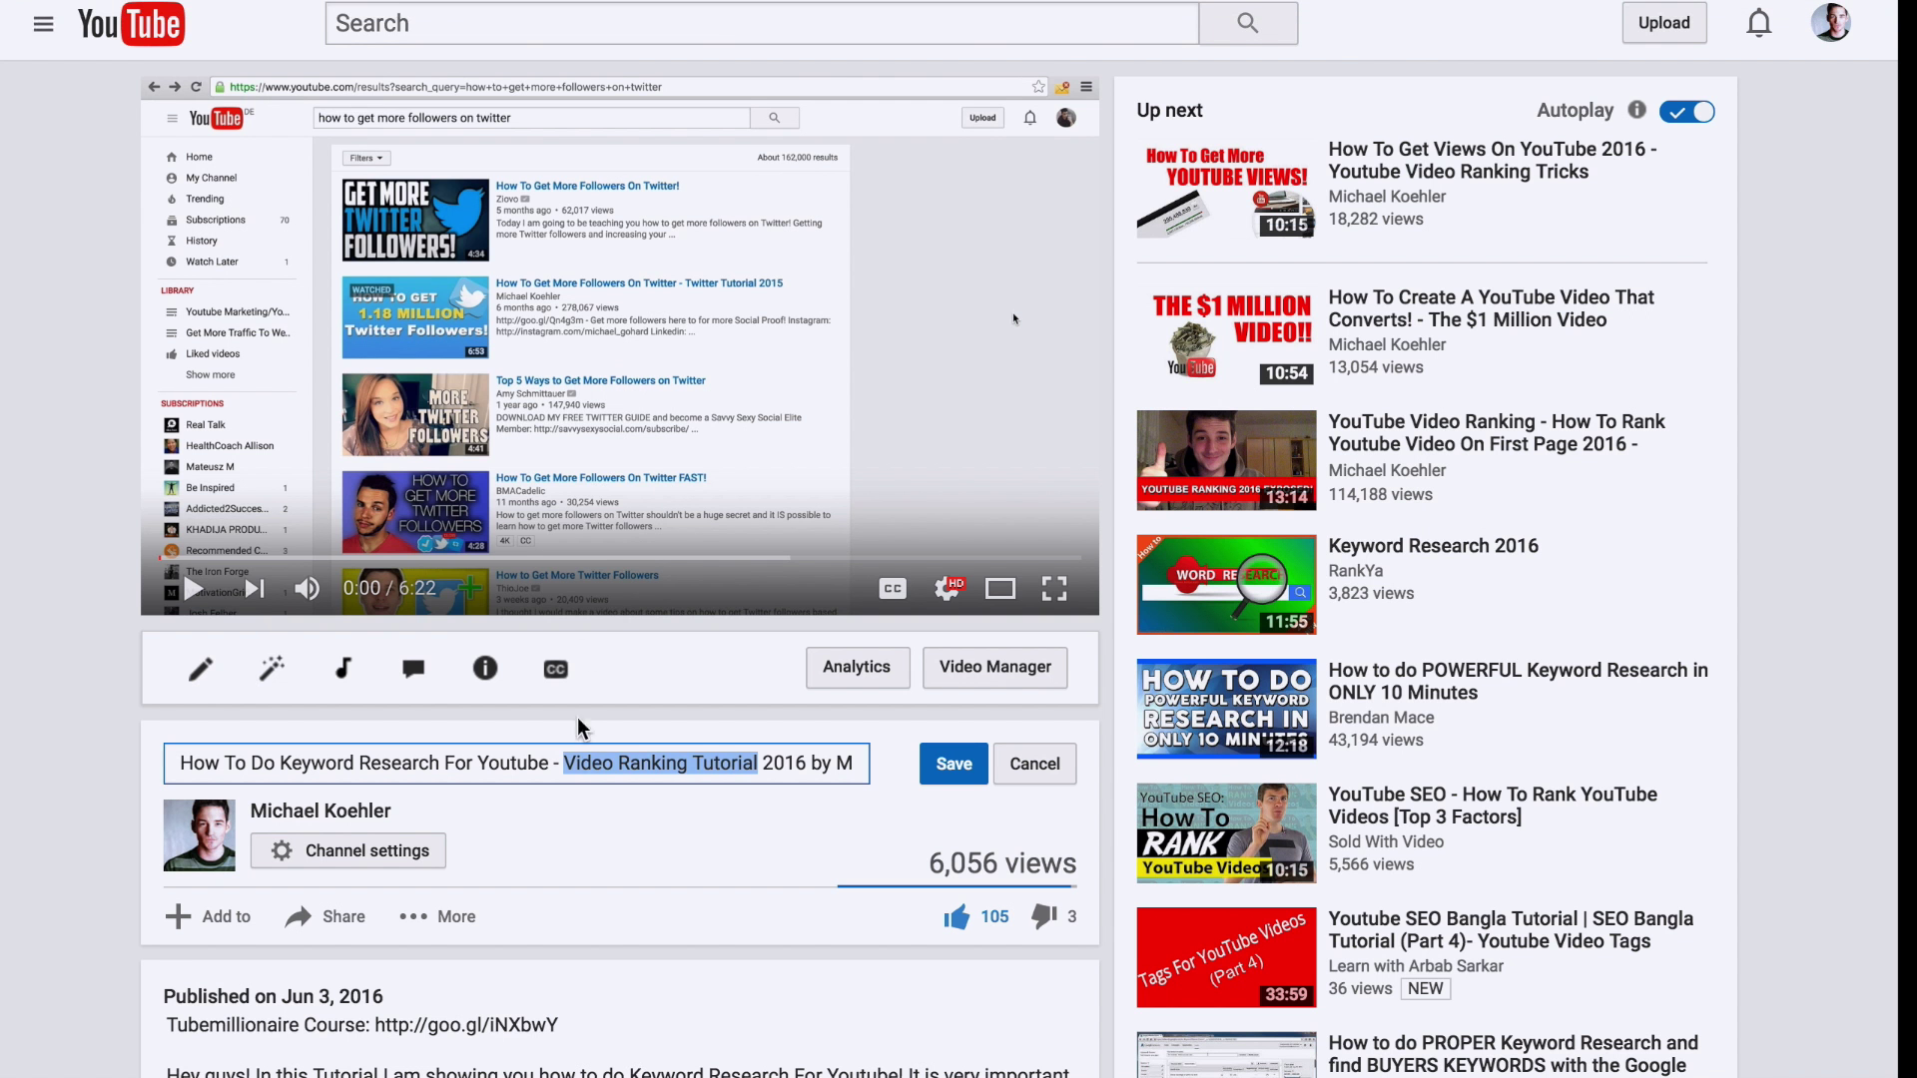
Search YouTube for 'Video Ranking Tutorial 2016', then view its SerpBook chart showing rank 2 on Jun 9.
left_click_drag(565, 763, 796, 762)
key("ctrl+c")
left_click(483, 19)
key("ctrl+v")
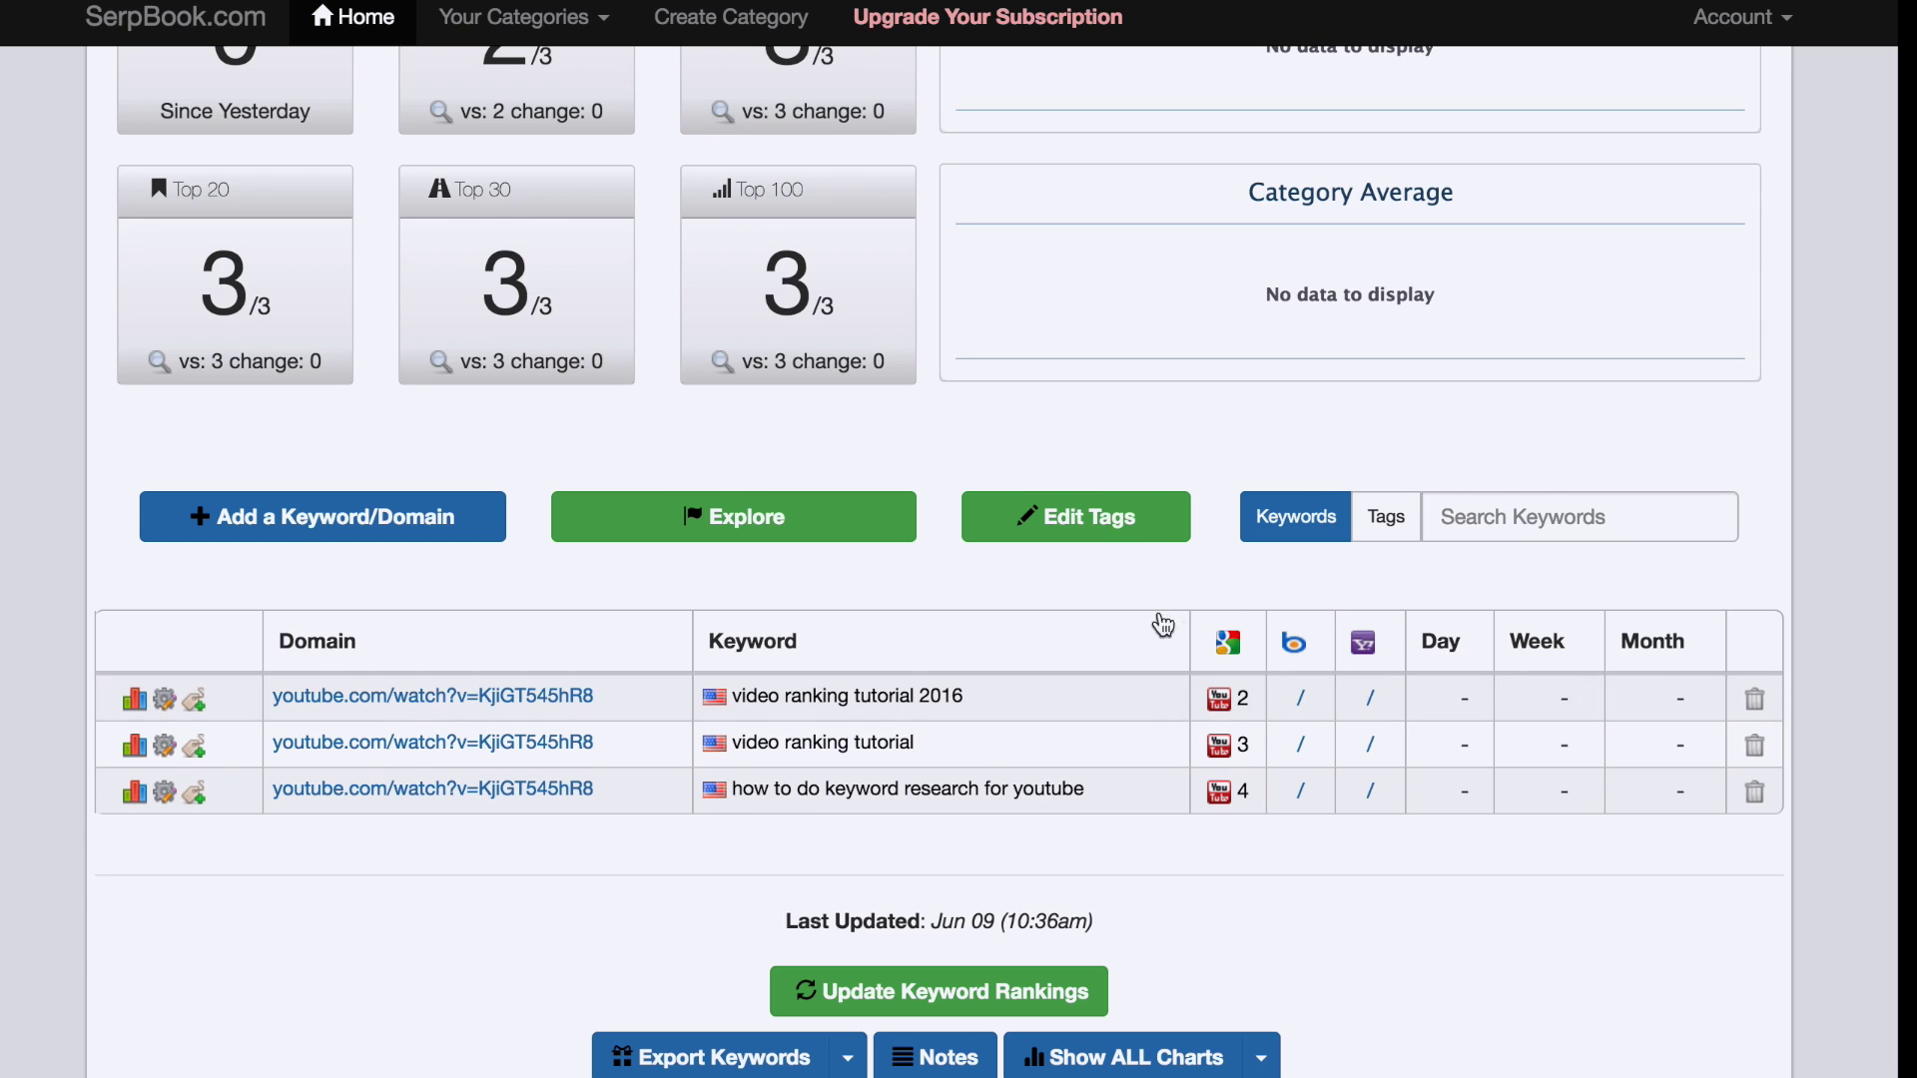
left_click(135, 700)
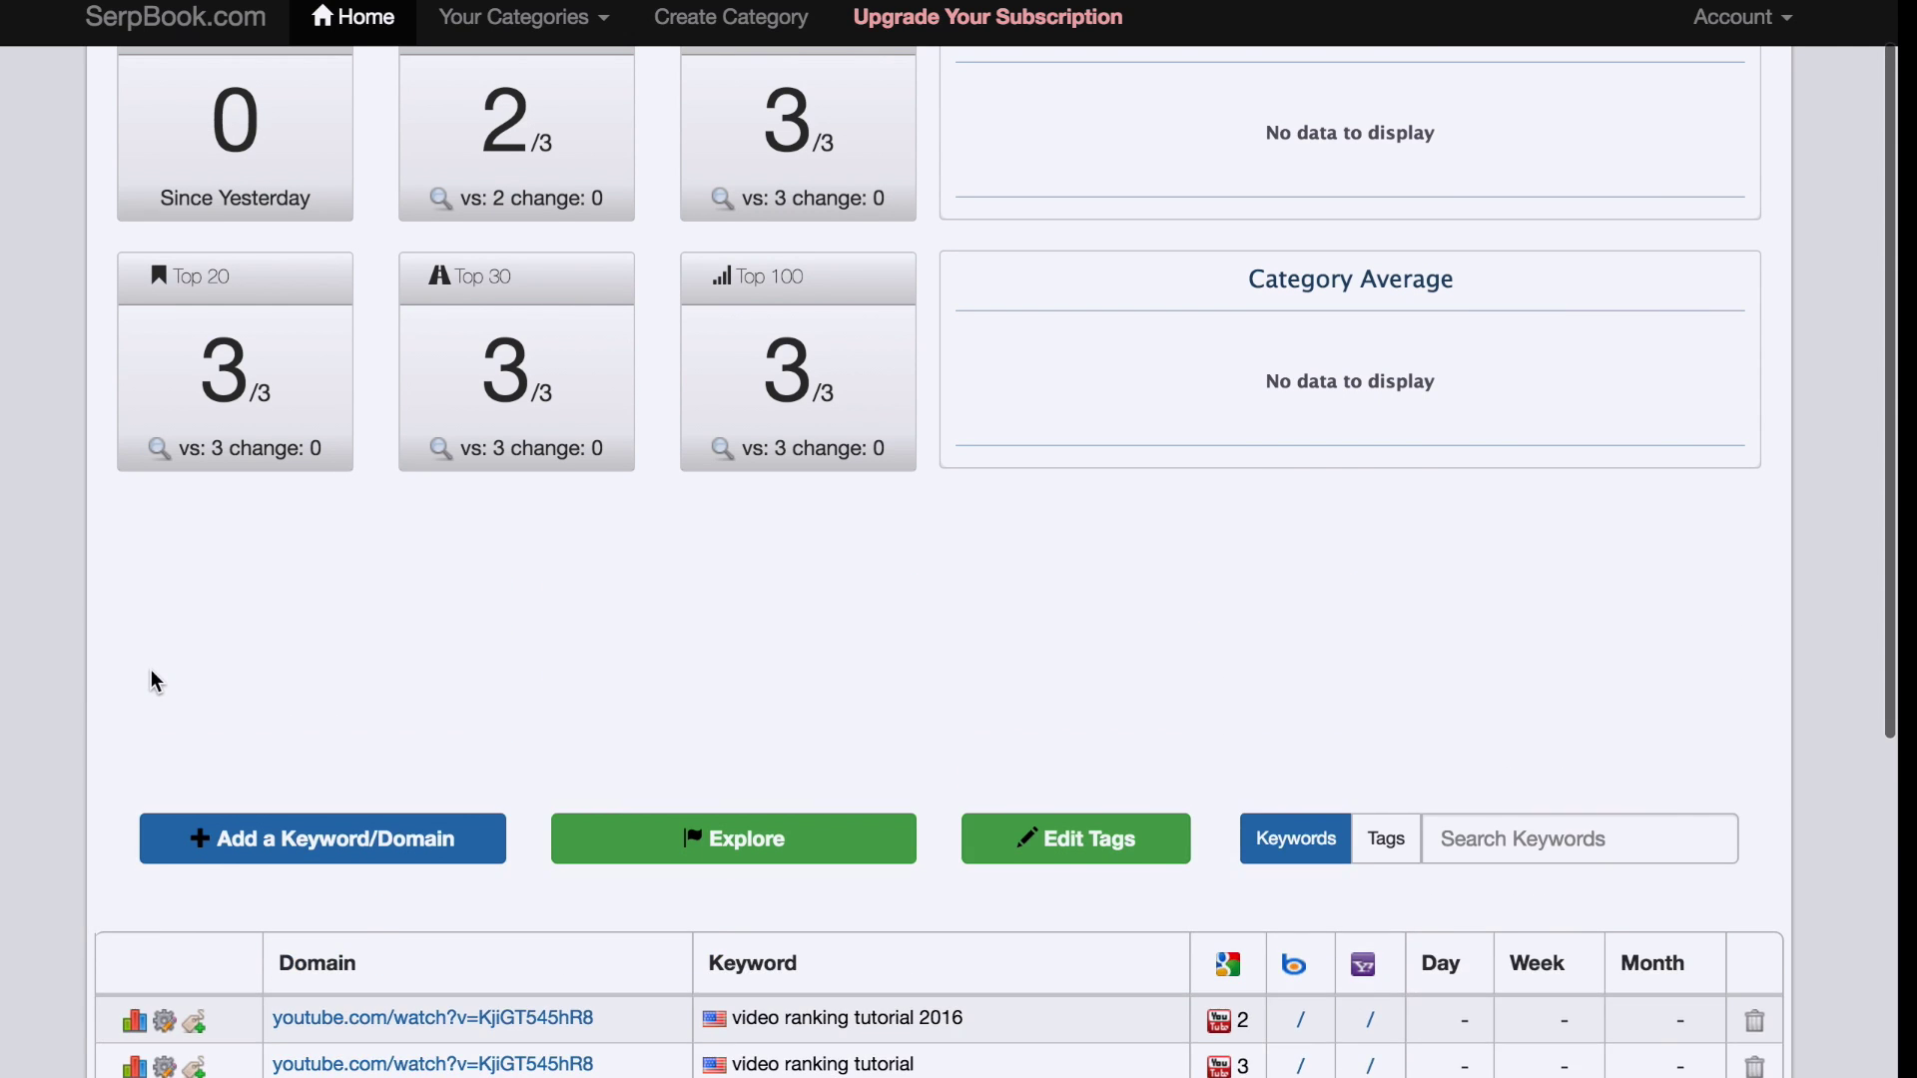
mouse_move(950, 693)
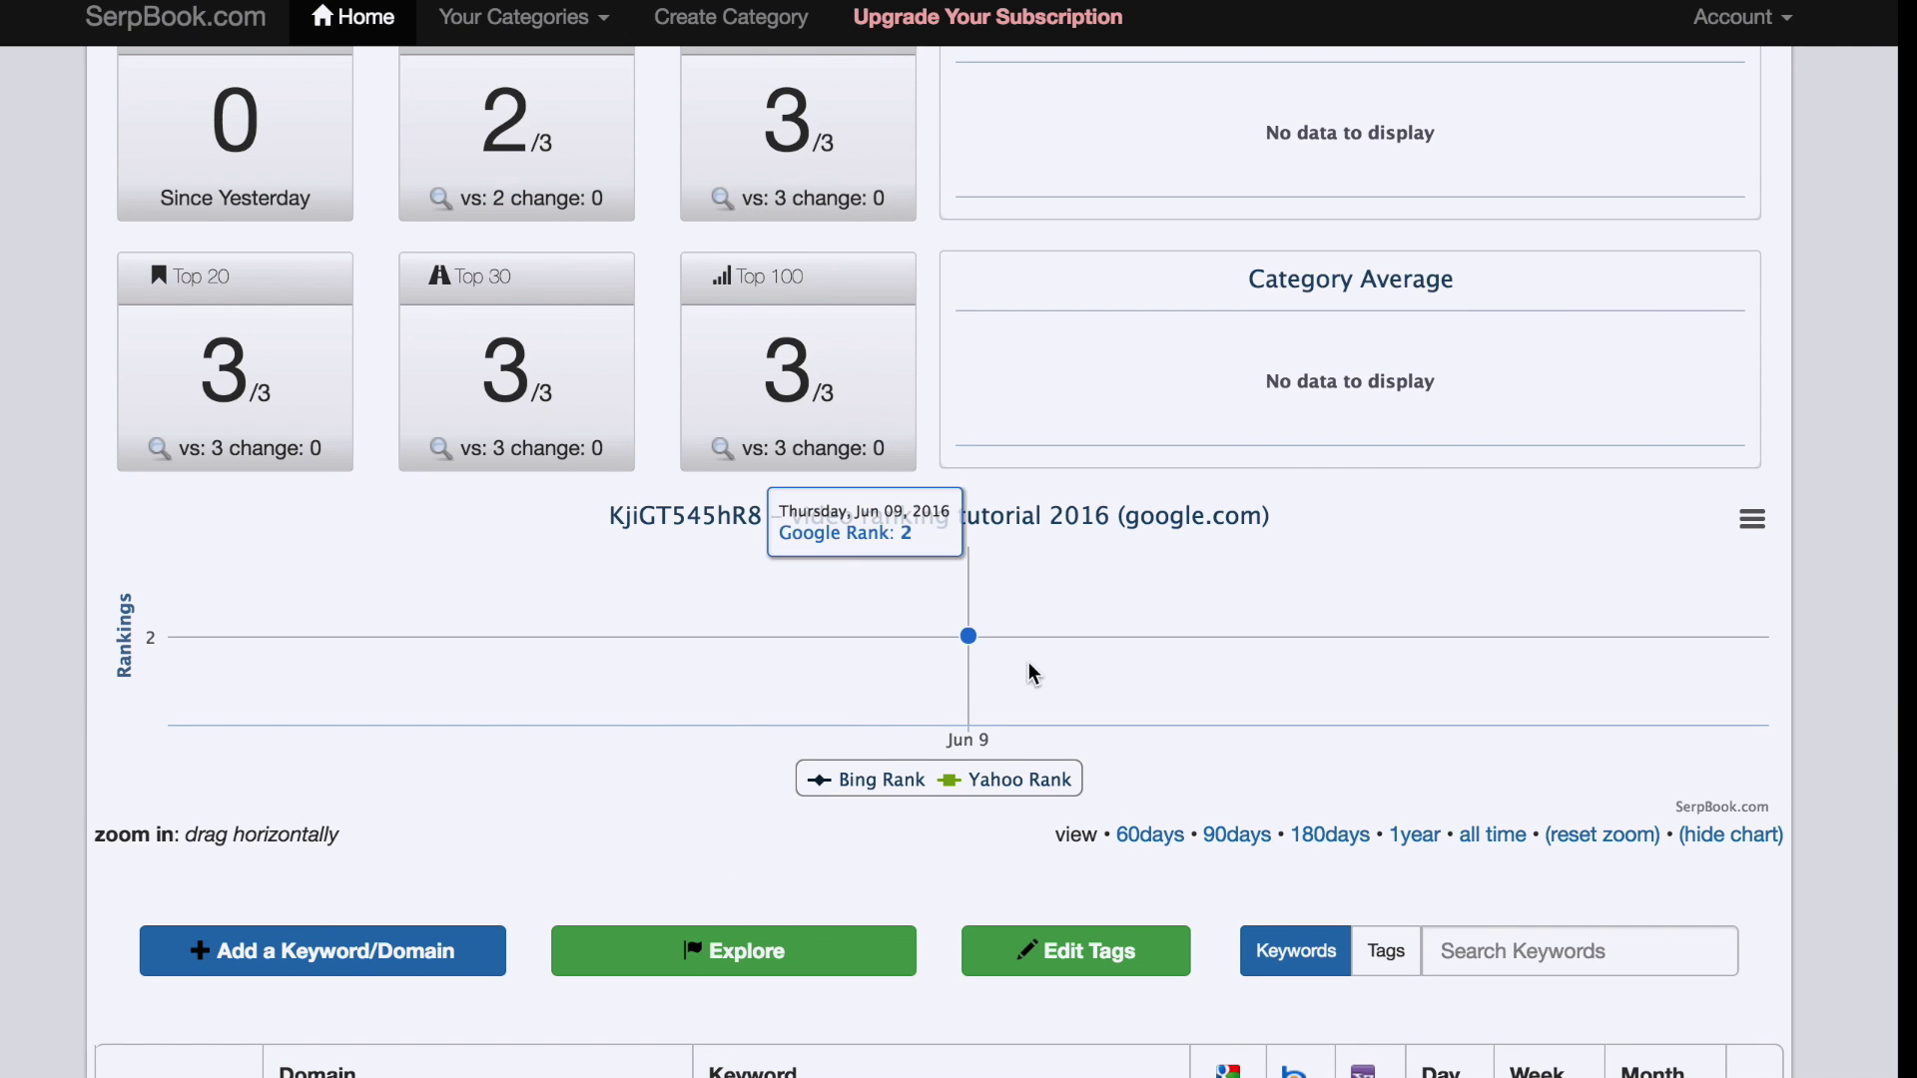